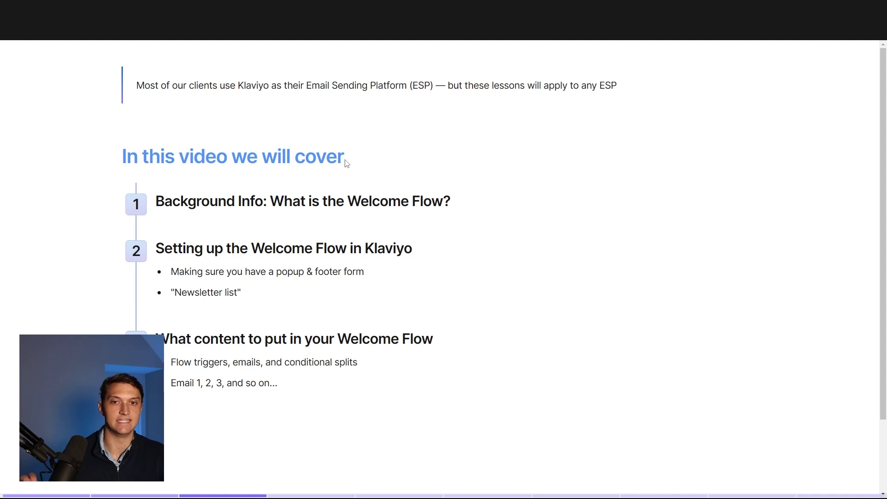
Scroll through the 'In this video we will cover' agenda, then advance to the 'Background Info: What is the Welcome Flow?' slide
{"action": "scroll", "coordinate": [578, 256], "scroll_direction": "down", "scroll_amount": 1}
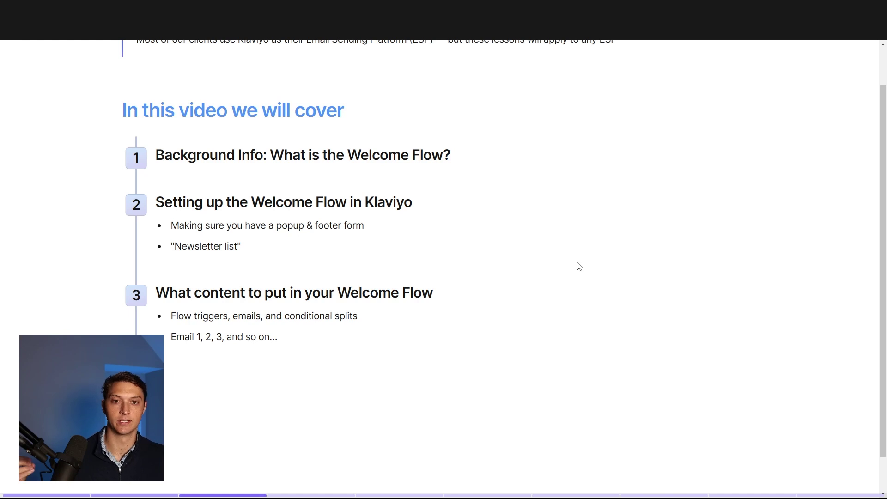
{"action": "scroll", "coordinate": [536, 303], "scroll_direction": "down", "scroll_amount": 1}
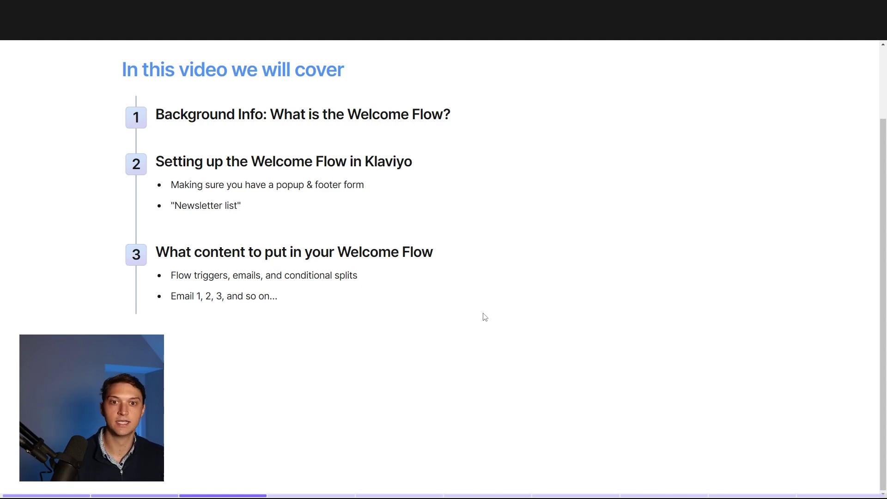
{"action": "key", "text": "Right"}
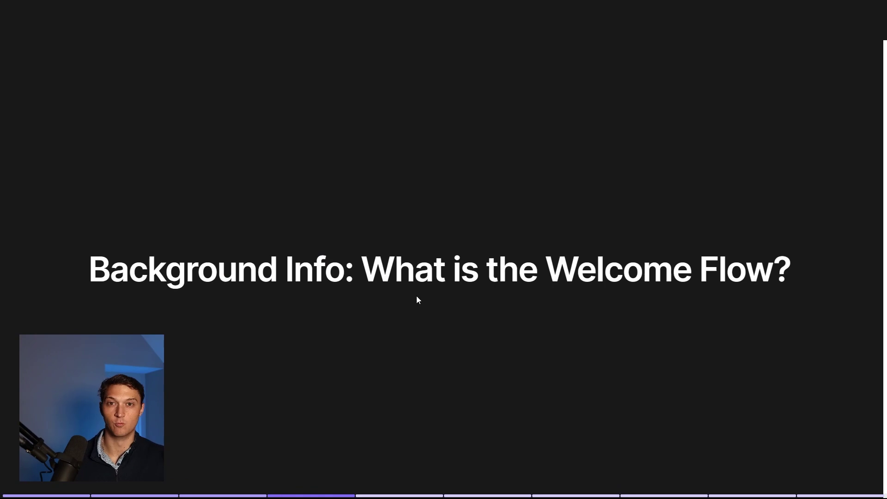
Advance to the 'What is the Welcome Flow?' page and scroll down to its Structure list
{"action": "key", "text": "Right"}
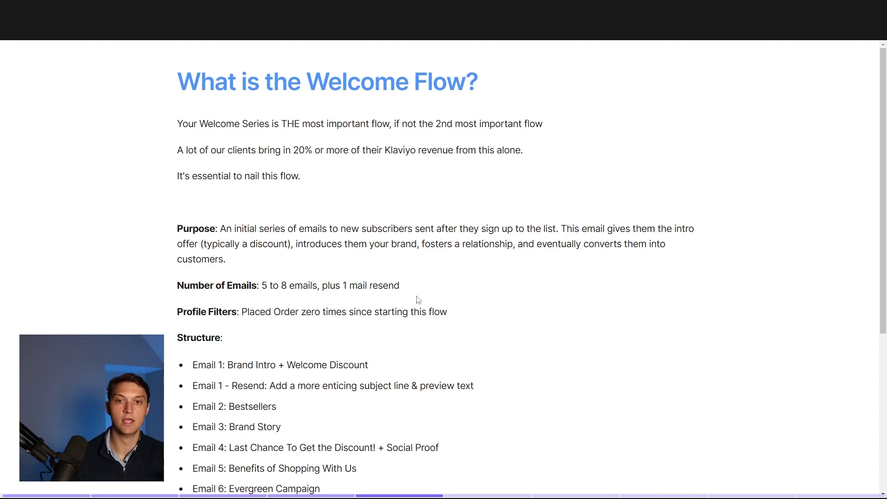
{"action": "scroll", "coordinate": [439, 291], "scroll_direction": "down", "scroll_amount": 1}
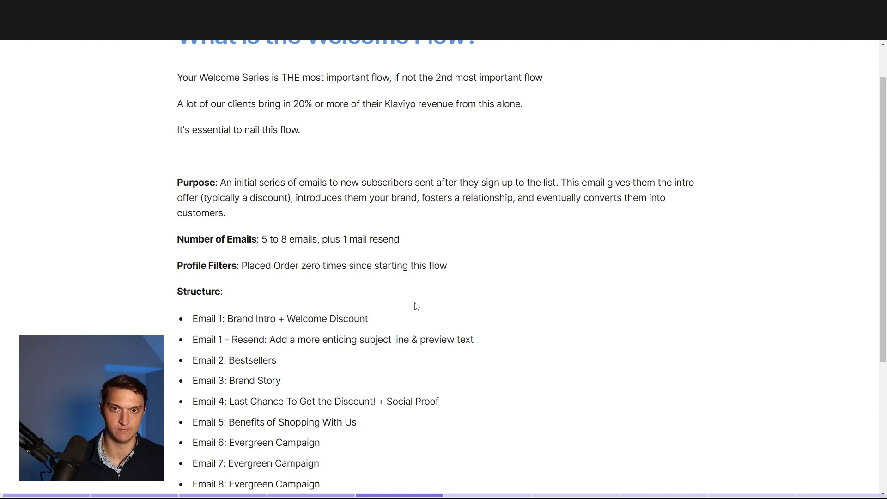
{"action": "scroll", "coordinate": [416, 307], "scroll_direction": "down", "scroll_amount": 3}
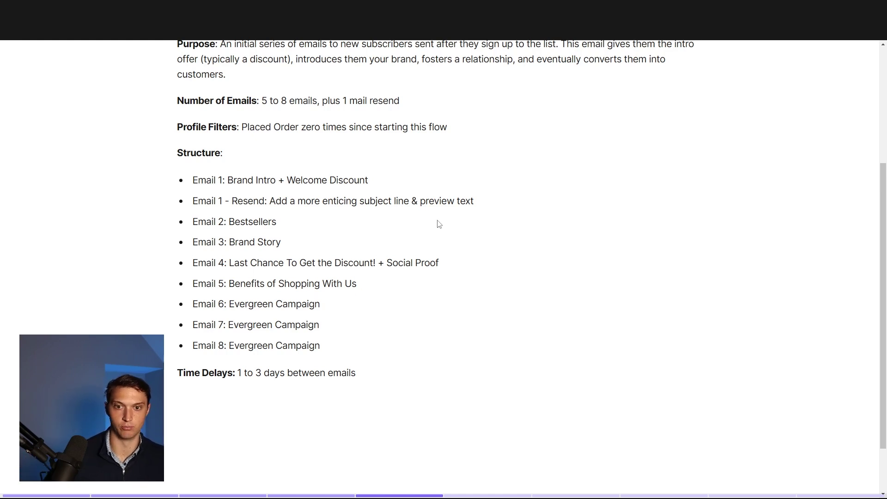
{"action": "scroll", "coordinate": [440, 229], "scroll_direction": "down", "scroll_amount": 2}
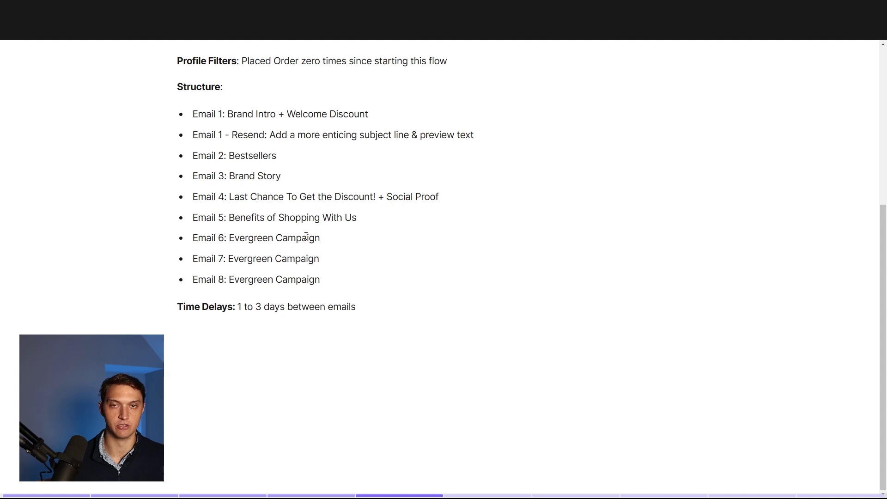
Advance to the 'What you need in place first' page and close the enlarged Newsletter list image
{"action": "key", "text": "Right"}
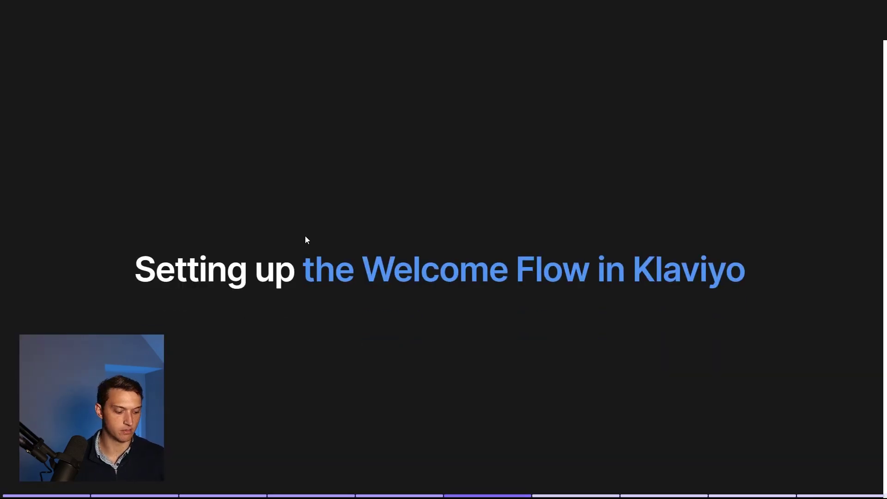
{"action": "key", "text": "Right"}
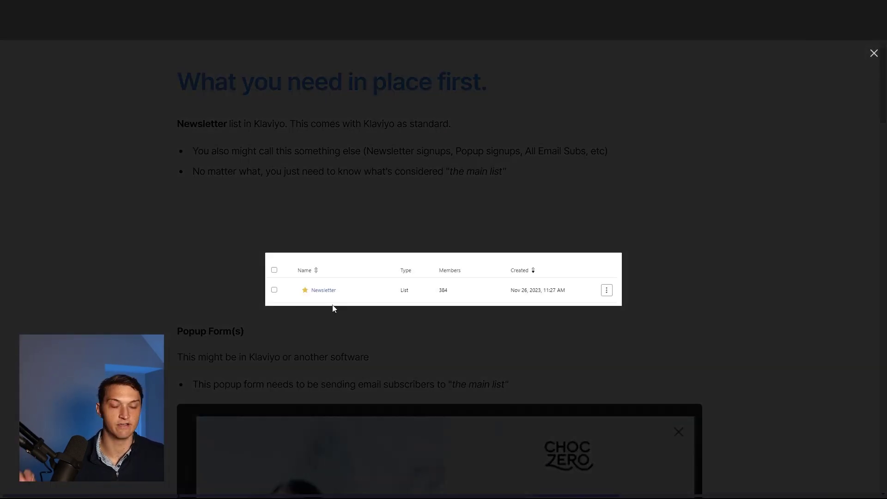
{"action": "left_click", "coordinate": [313, 216]}
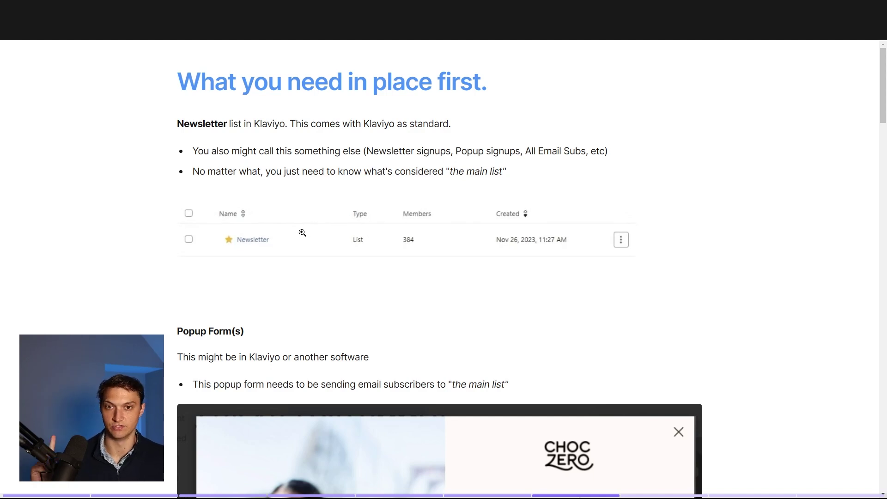
Scroll past the popup and footer form sections to the 'Now you can set up the flow (Demo)' steps
{"action": "scroll", "coordinate": [281, 232], "scroll_direction": "down", "scroll_amount": 4}
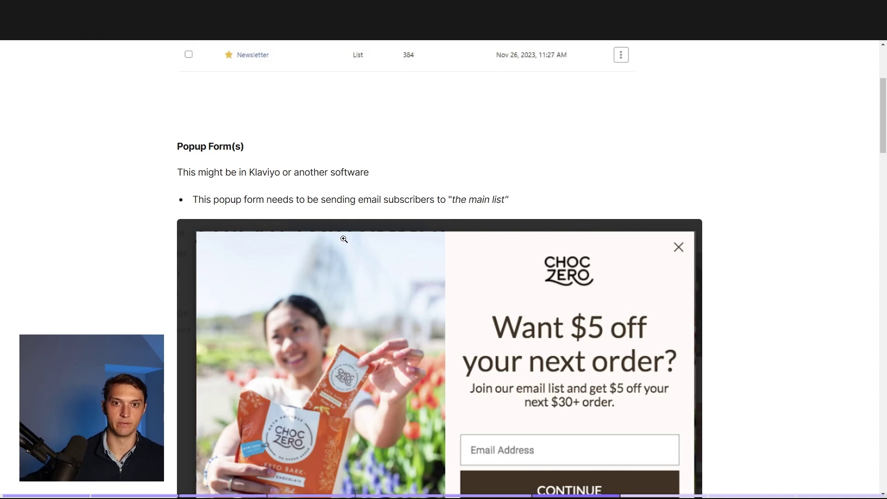
{"action": "scroll", "coordinate": [572, 340], "scroll_direction": "down", "scroll_amount": 2}
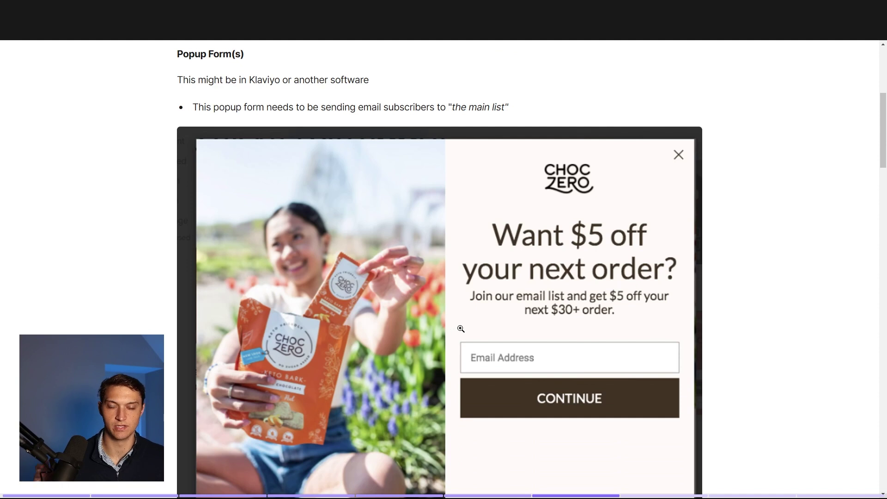
{"action": "scroll", "coordinate": [455, 331], "scroll_direction": "down", "scroll_amount": 10}
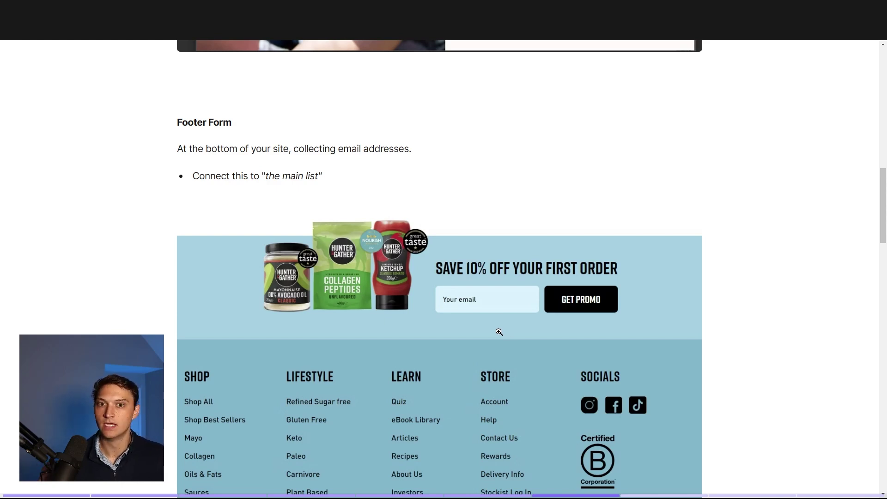
{"action": "scroll", "coordinate": [497, 332], "scroll_direction": "down", "scroll_amount": 1}
{"action": "scroll", "coordinate": [495, 332], "scroll_direction": "down", "scroll_amount": 8}
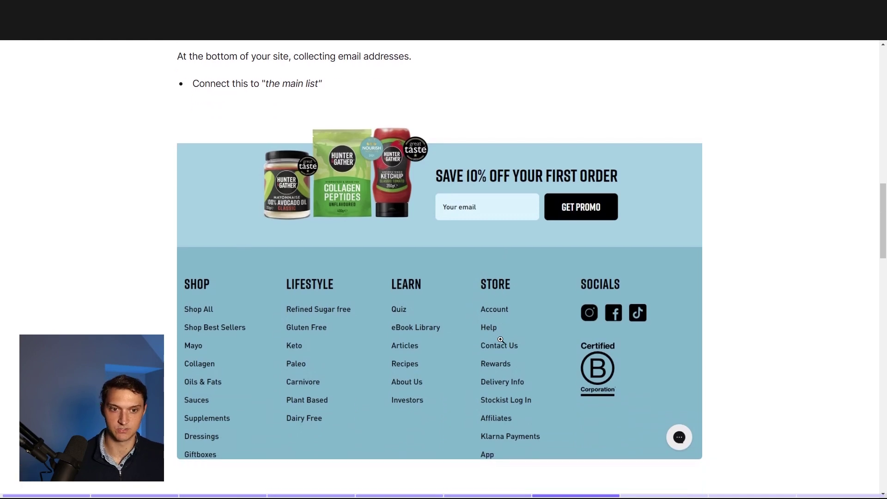
{"action": "scroll", "coordinate": [509, 336], "scroll_direction": "down", "scroll_amount": 1}
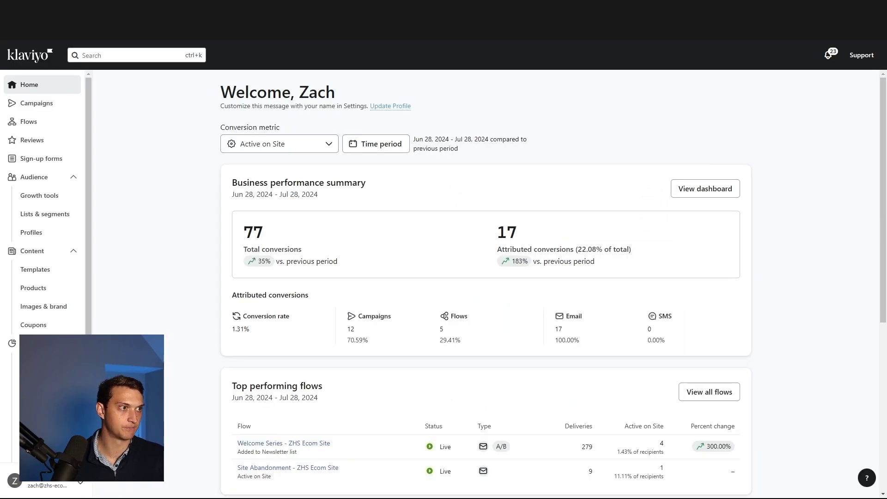
Start a new flow from Flows and filter the flow ideas to Shopify with the search 'welcome'
{"action": "left_click", "coordinate": [55, 124]}
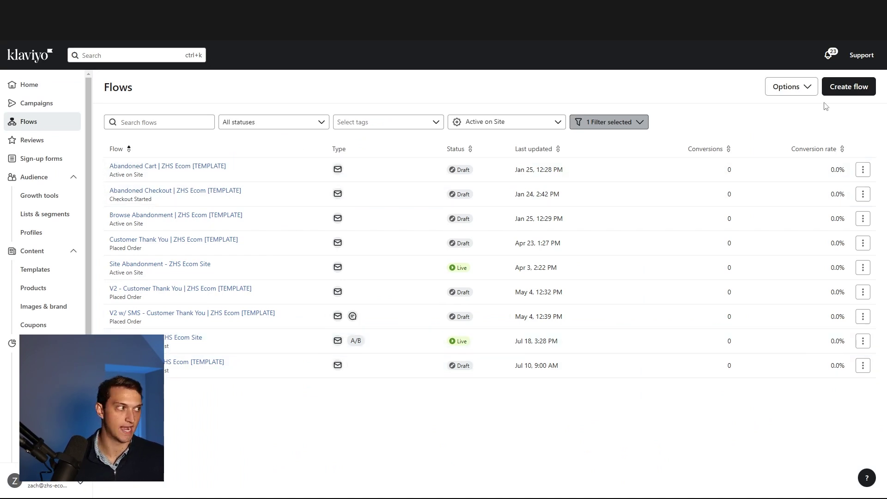
{"action": "left_click", "coordinate": [863, 90]}
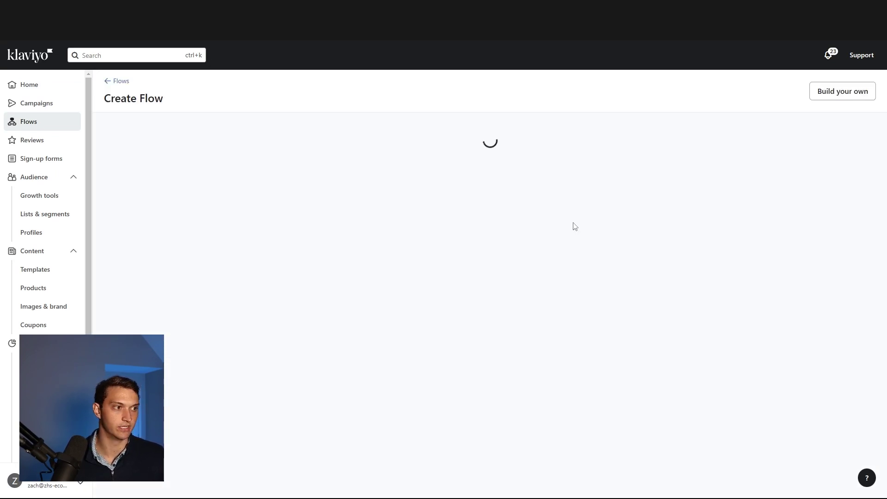
{"action": "left_click", "coordinate": [549, 137]}
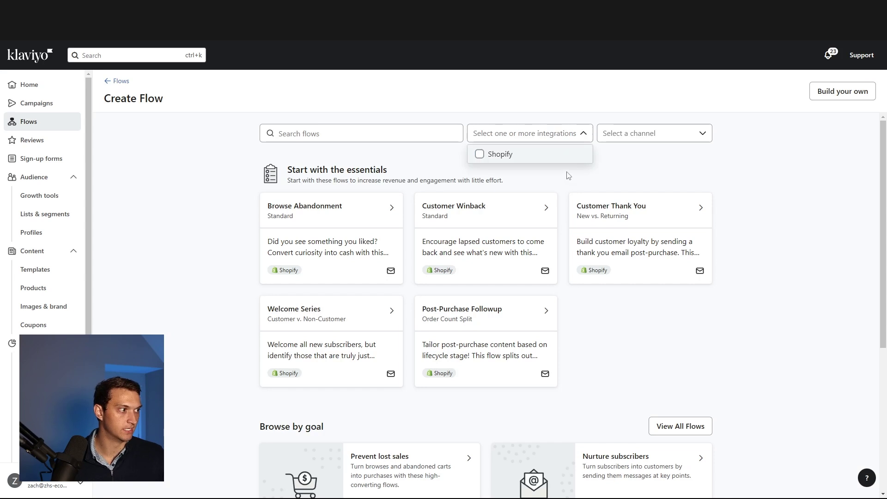
{"action": "left_click", "coordinate": [559, 154]}
{"action": "left_click", "coordinate": [350, 135]}
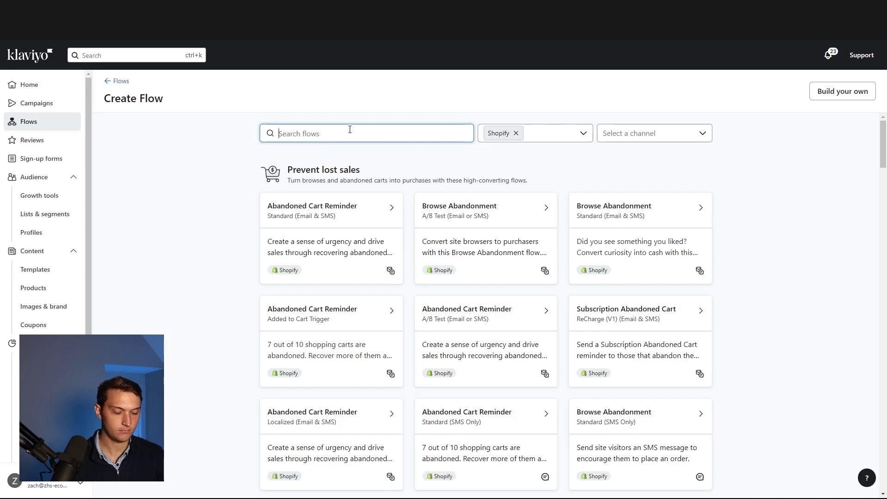
{"action": "type", "text": "welcome"}
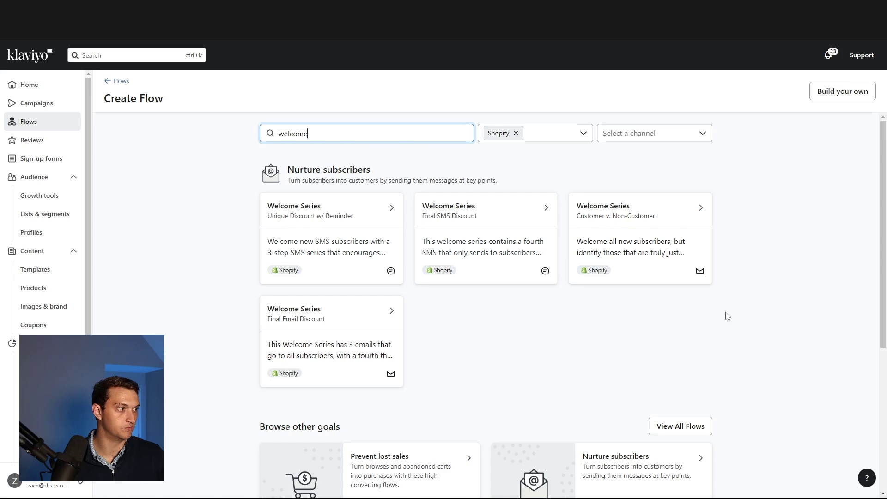
{"action": "scroll", "coordinate": [728, 316], "scroll_direction": "down", "scroll_amount": 1}
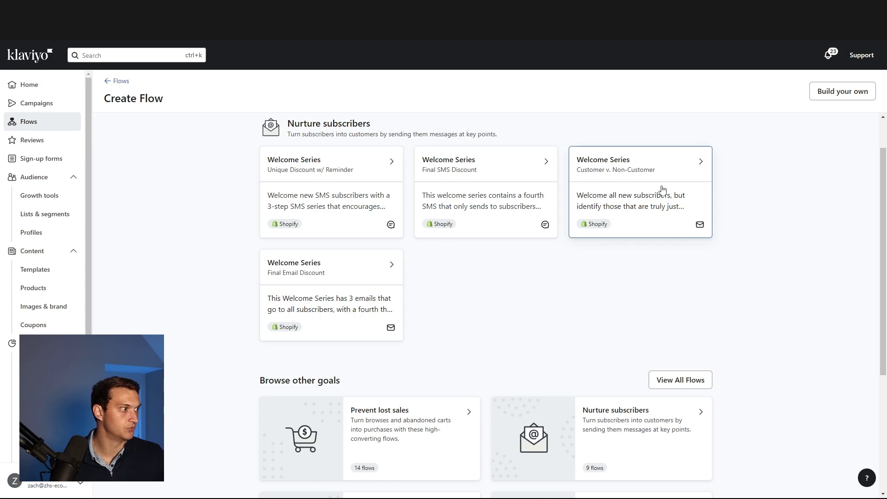
Preview the 'Welcome Series - Final Email Discount' template, confirm its Newsletter trigger list, then cancel
{"action": "left_click", "coordinate": [329, 307]}
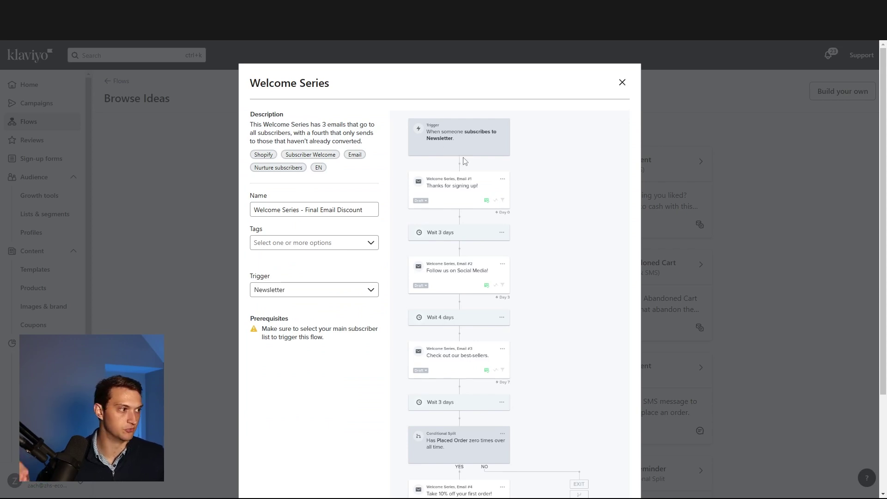
{"action": "scroll", "coordinate": [464, 192], "scroll_direction": "down", "scroll_amount": 1}
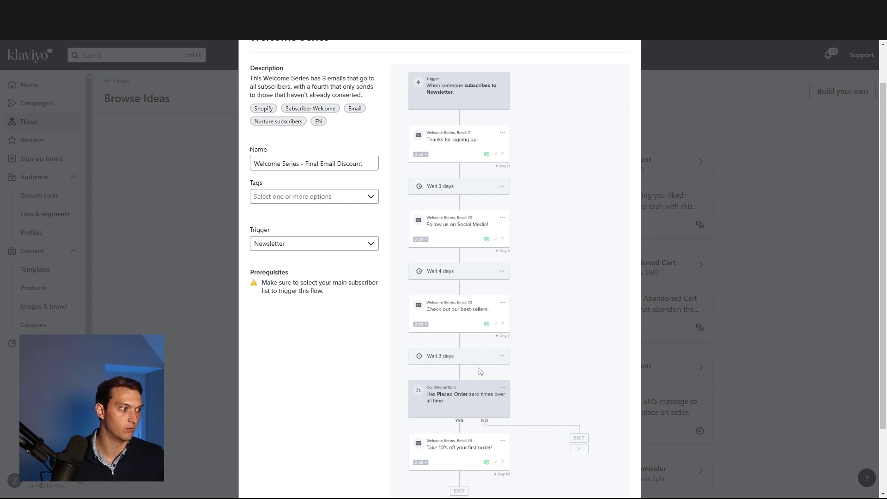
{"action": "scroll", "coordinate": [480, 372], "scroll_direction": "down", "scroll_amount": 1}
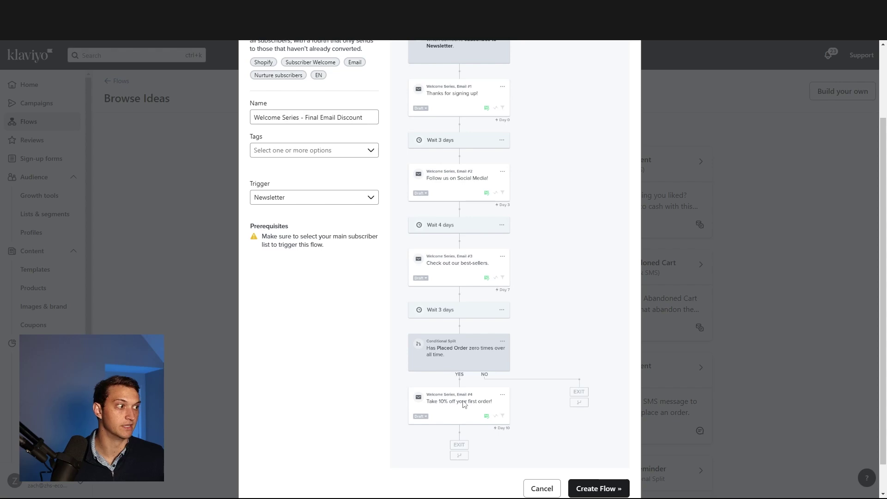
{"action": "scroll", "coordinate": [470, 379], "scroll_direction": "up", "scroll_amount": 1}
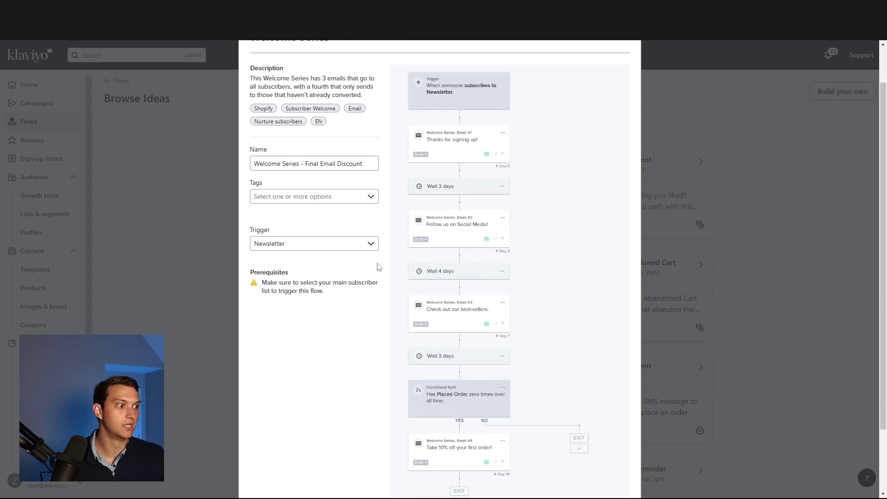
{"action": "left_click", "coordinate": [360, 248]}
{"action": "left_click", "coordinate": [363, 248]}
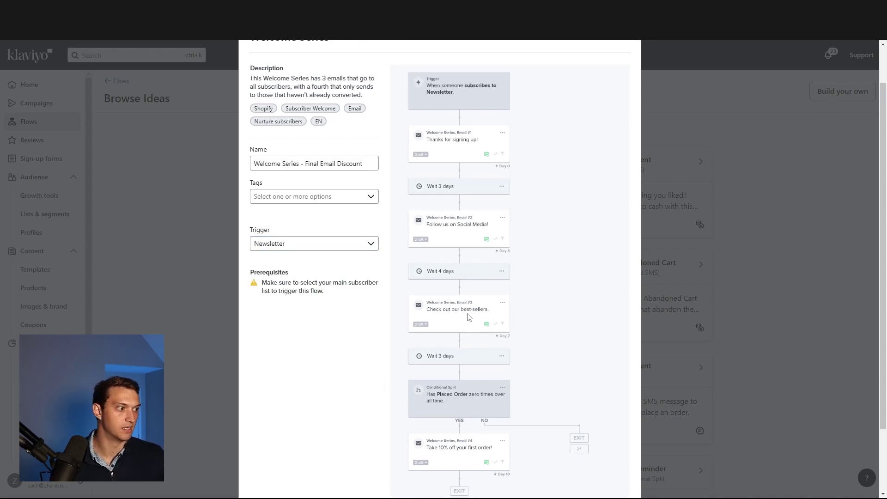
{"action": "scroll", "coordinate": [469, 317], "scroll_direction": "down", "scroll_amount": 2}
{"action": "left_click", "coordinate": [540, 460]}
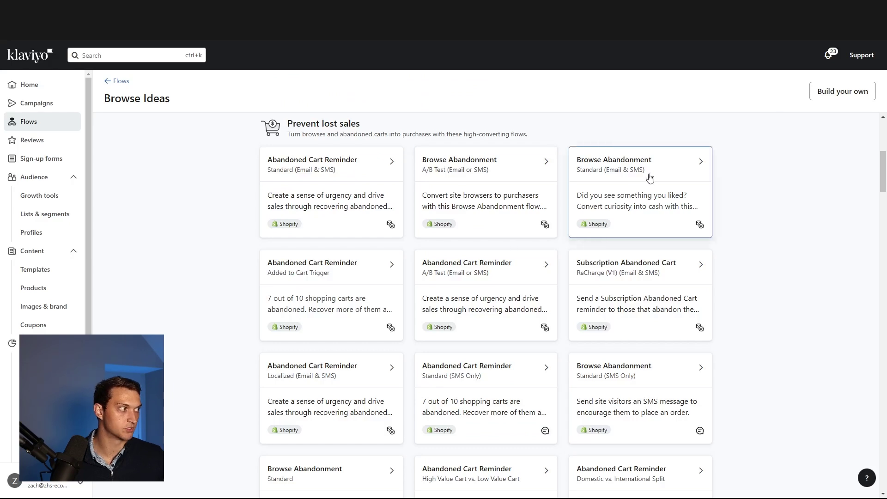
Build your own flow named 'Welcome Flow - TEST', choosing to create it manually
{"action": "left_click", "coordinate": [842, 91]}
{"action": "left_click_drag", "start_coordinate": [792, 117], "coordinate": [600, 129]}
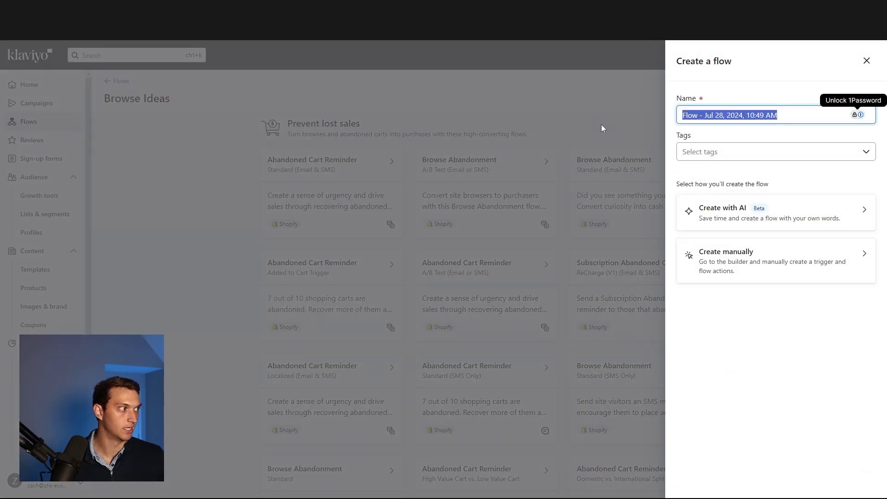
{"action": "type", "text": "Welcome Flow - TEST"}
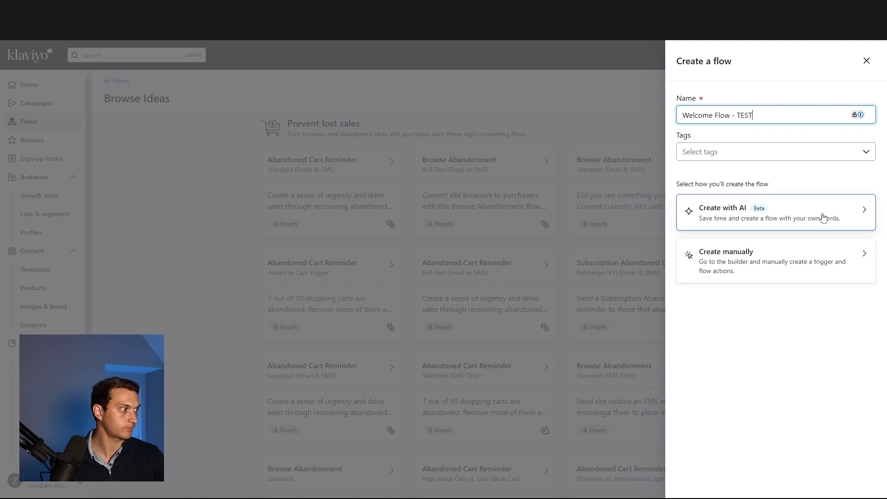
{"action": "left_click_drag", "start_coordinate": [824, 264], "coordinate": [828, 373]}
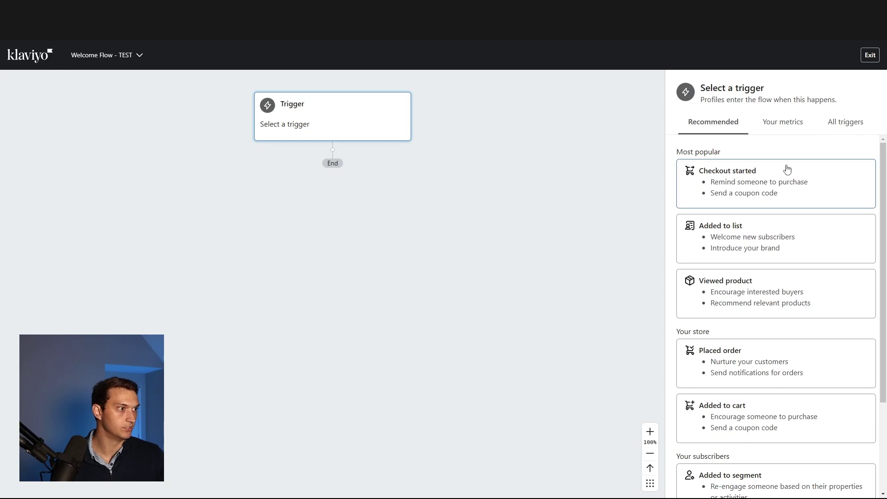
Set the flow trigger to Added to list with the Newsletter list
{"action": "left_click", "coordinate": [848, 122]}
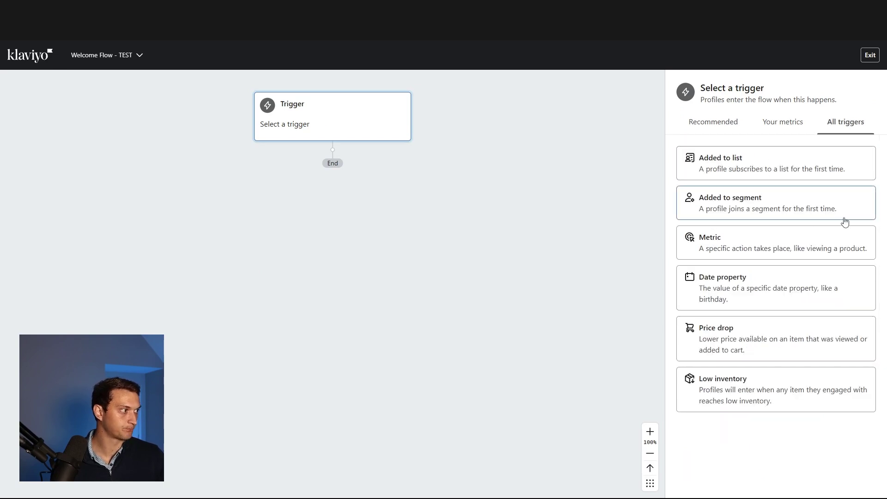
{"action": "left_click", "coordinate": [798, 173]}
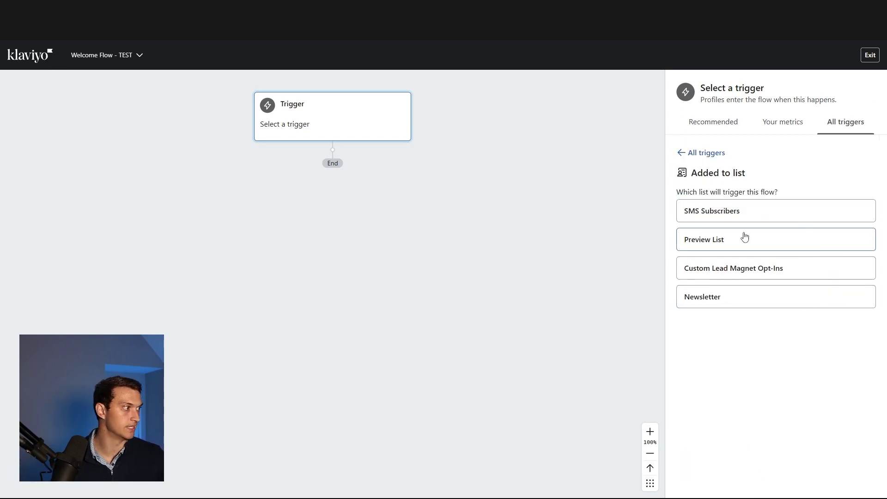
{"action": "left_click", "coordinate": [761, 301]}
Add a profile filter for Placed Order zero times since starting this flow, and save the trigger
{"action": "left_click", "coordinate": [858, 229]}
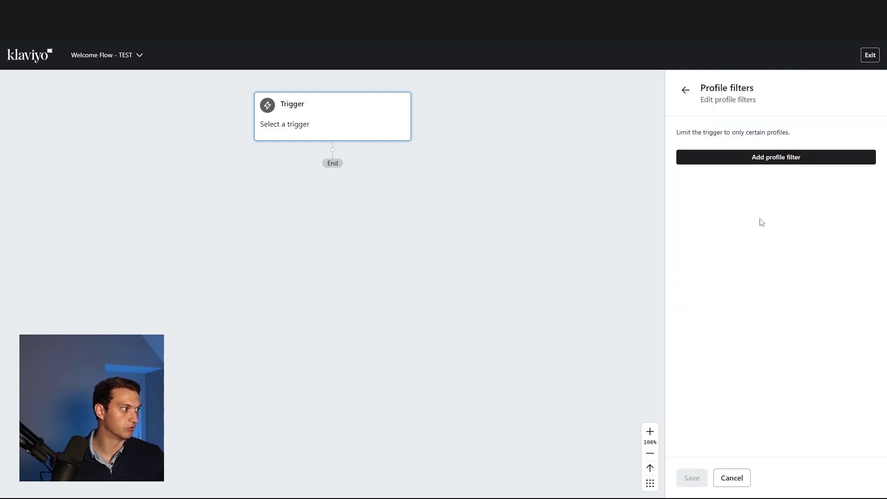
{"action": "left_click", "coordinate": [752, 158]}
{"action": "left_click", "coordinate": [755, 166]}
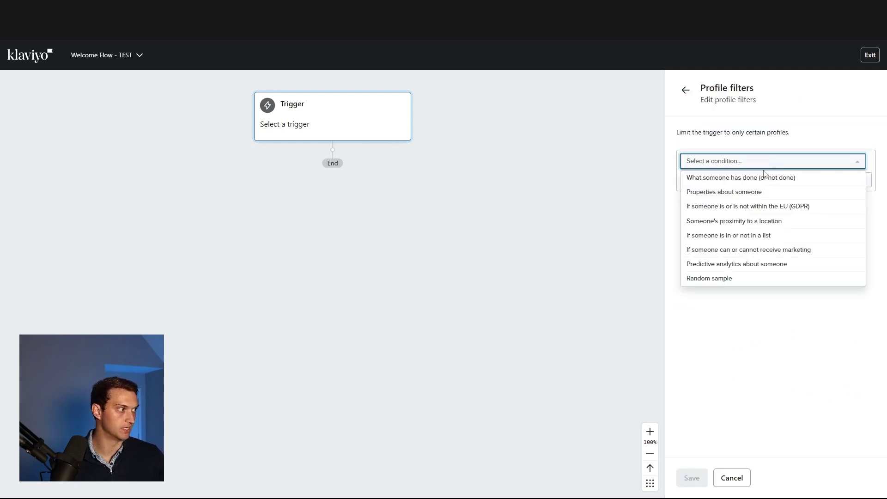
{"action": "left_click", "coordinate": [835, 177]}
{"action": "left_click", "coordinate": [788, 182]}
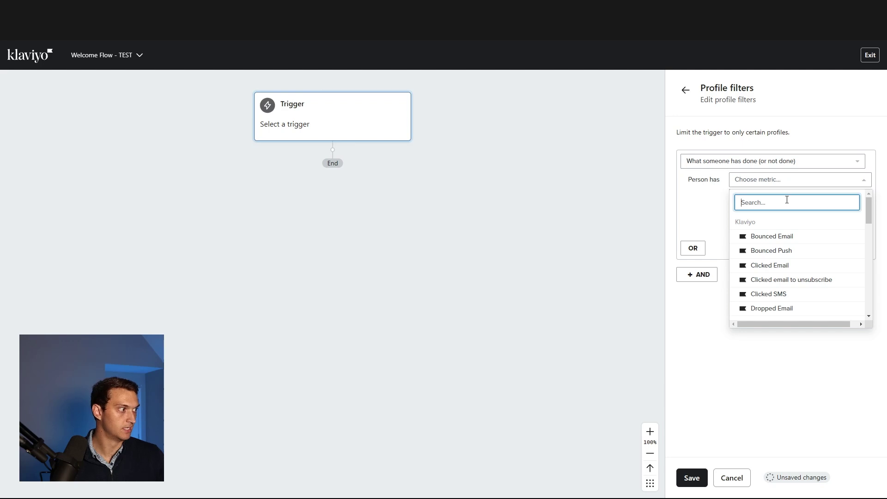
{"action": "type", "text": "placed"}
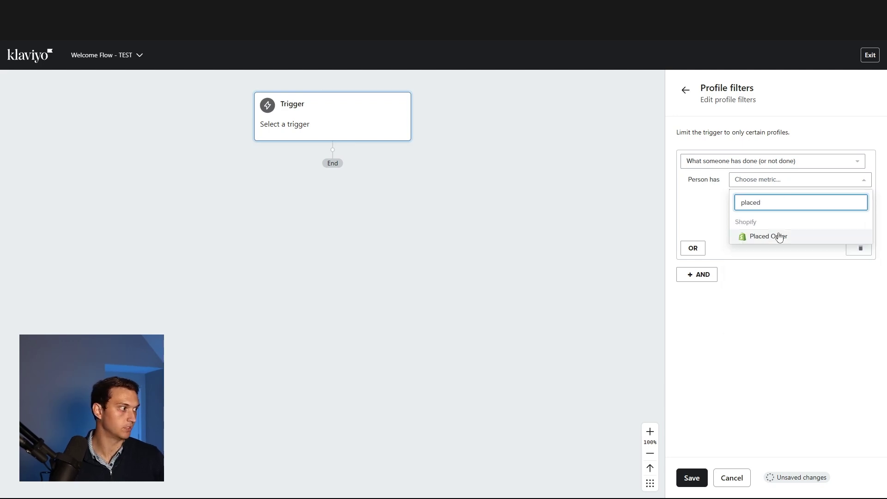
{"action": "left_click", "coordinate": [778, 236]}
{"action": "left_click", "coordinate": [788, 198]}
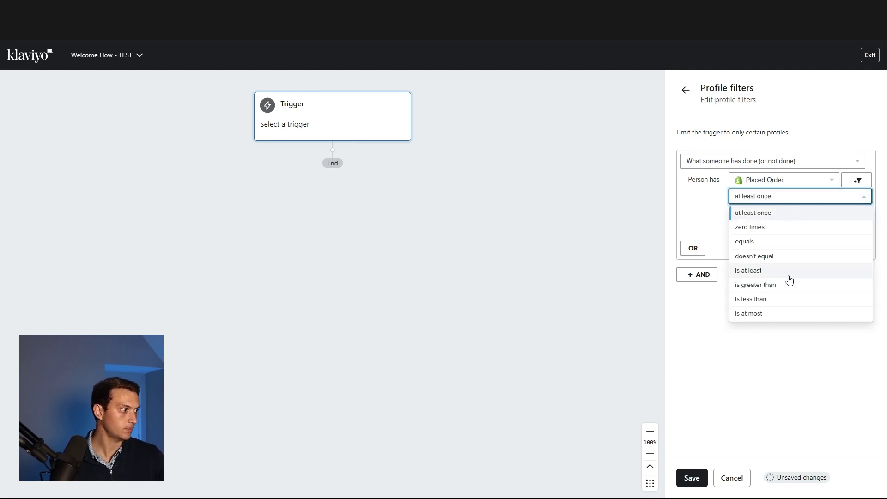
{"action": "left_click", "coordinate": [790, 227]}
{"action": "left_click", "coordinate": [784, 215]}
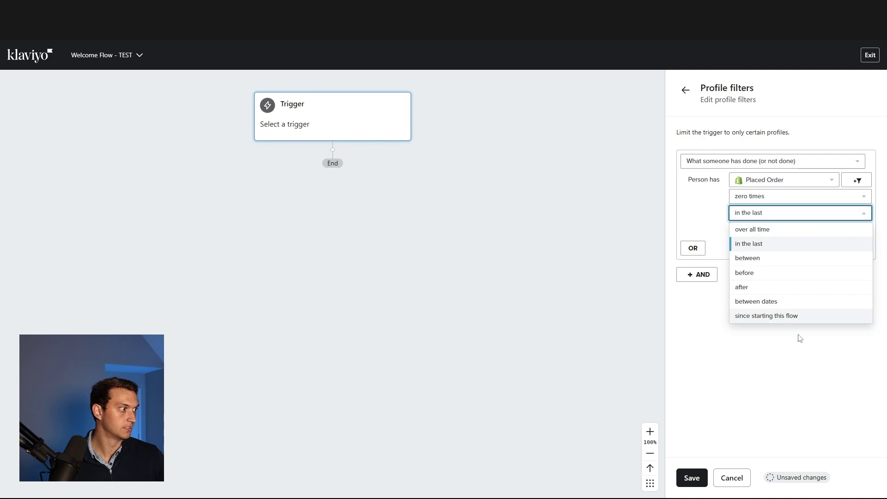
{"action": "left_click", "coordinate": [796, 316]}
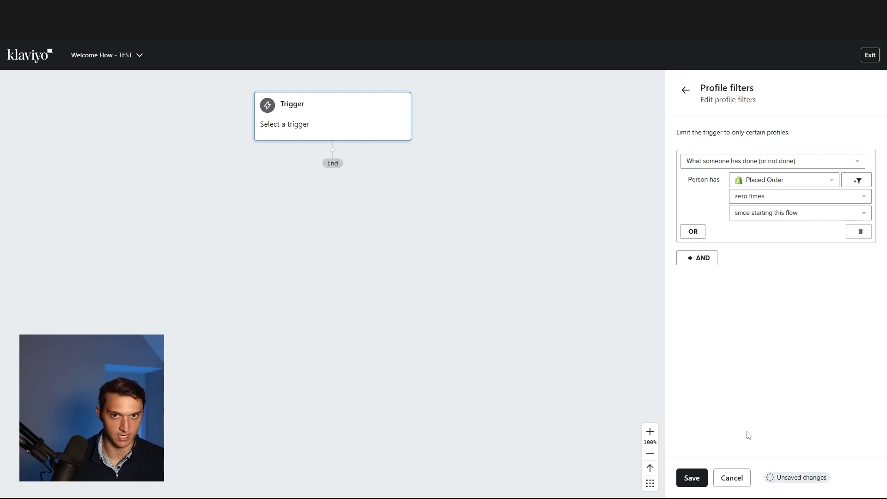
{"action": "left_click", "coordinate": [703, 473]}
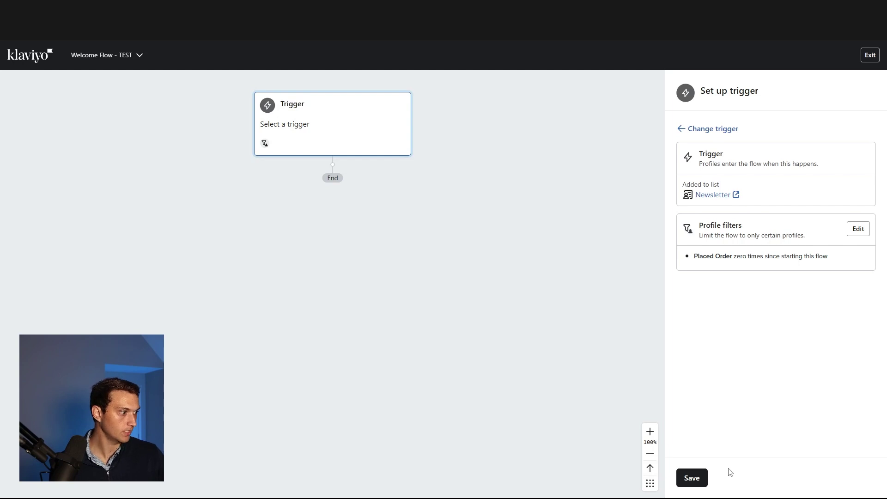
{"action": "left_click", "coordinate": [692, 477]}
Add Email #1 and a time delay under the trigger, then a second email after the delay
{"action": "left_click", "coordinate": [600, 325]}
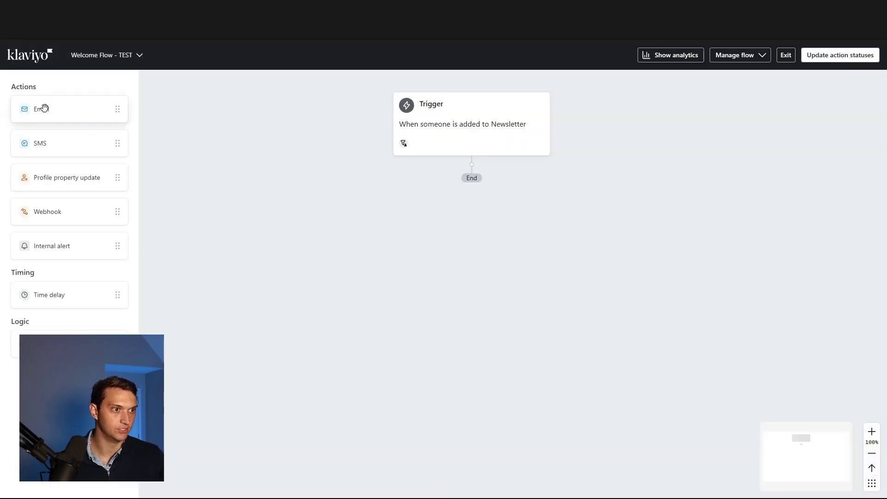
{"action": "left_click_drag", "start_coordinate": [79, 291], "coordinate": [491, 225]}
{"action": "left_click_drag", "start_coordinate": [50, 114], "coordinate": [557, 233]}
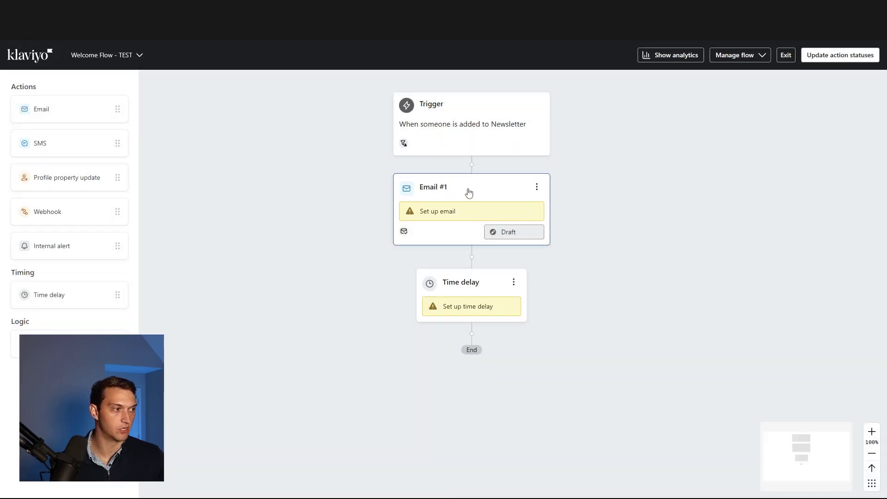
{"action": "left_click", "coordinate": [469, 193]}
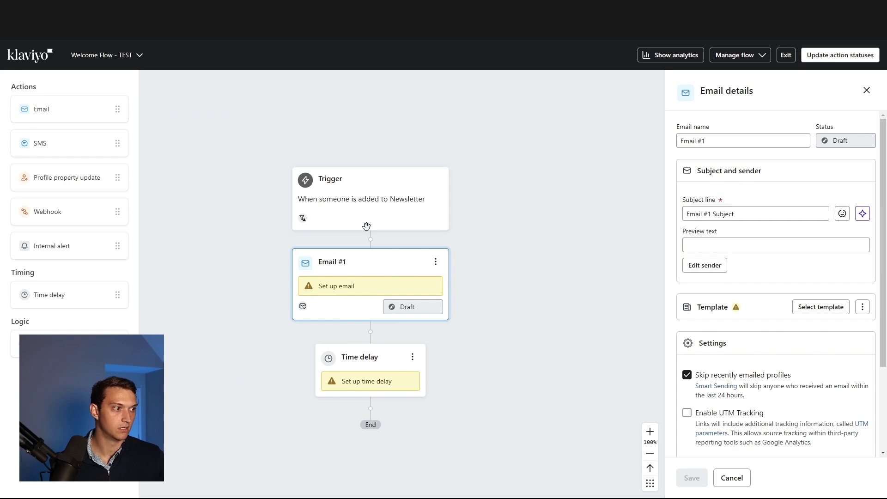
{"action": "left_click", "coordinate": [364, 314]}
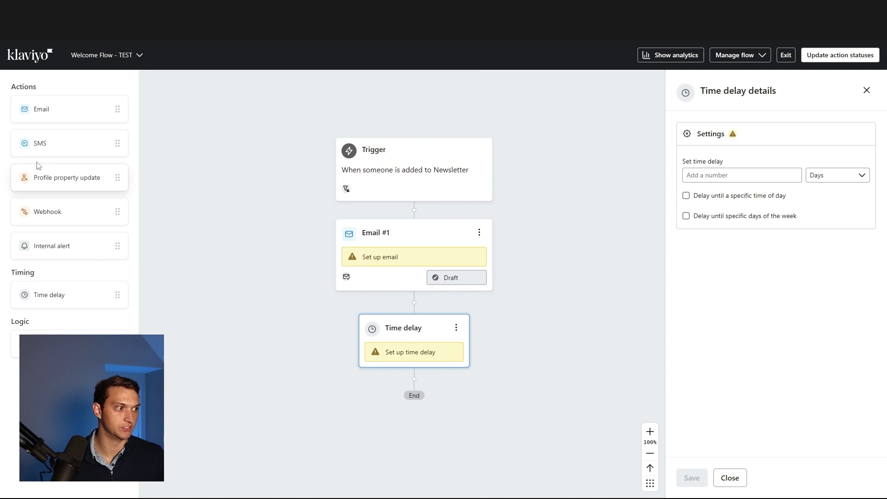
{"action": "scroll", "coordinate": [319, 161], "scroll_direction": "down", "scroll_amount": 1}
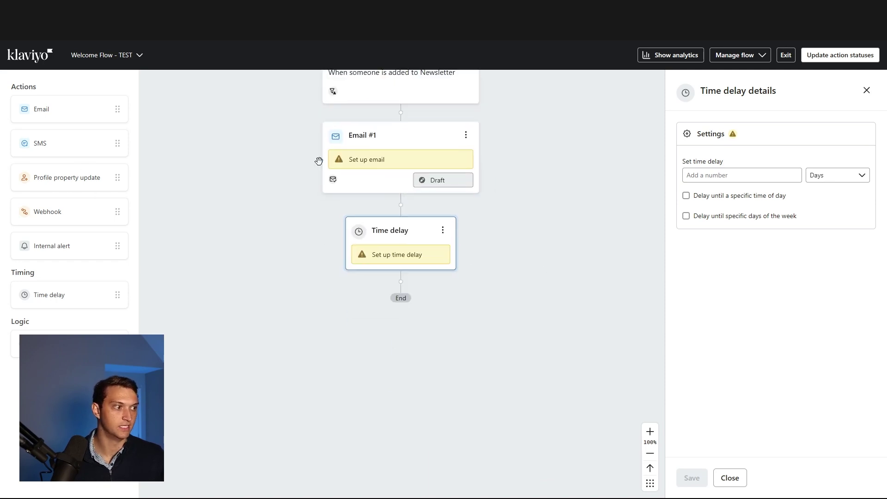
{"action": "left_click_drag", "start_coordinate": [81, 116], "coordinate": [444, 296]}
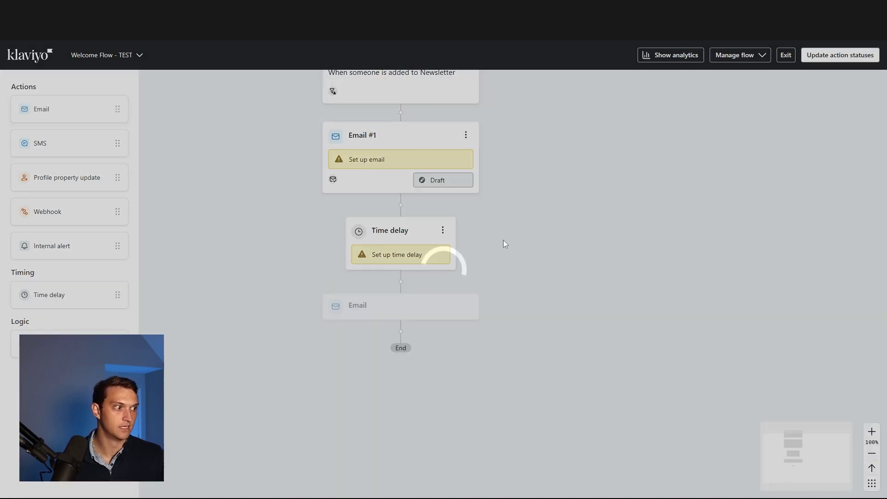
Add a time delay and a conditional split after Email #2, then open Email #2's details
{"action": "scroll", "coordinate": [536, 281], "scroll_direction": "down", "scroll_amount": 2}
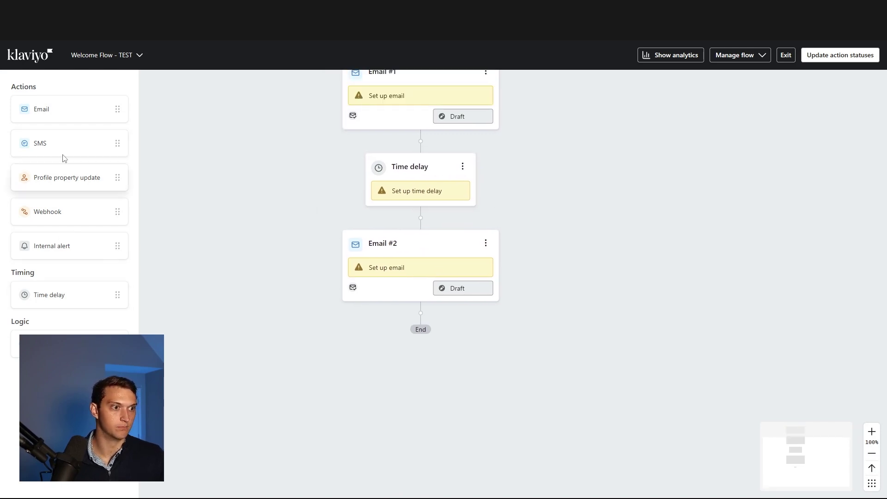
{"action": "left_click_drag", "start_coordinate": [73, 303], "coordinate": [402, 335]}
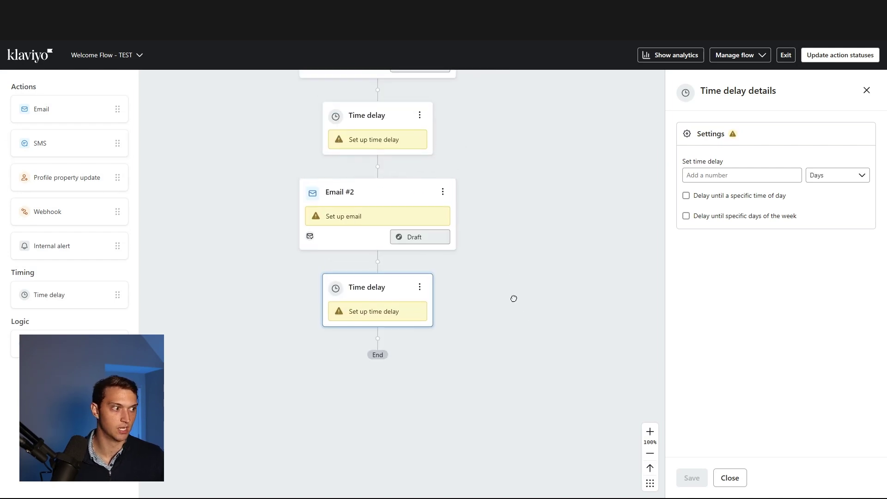
{"action": "left_click_drag", "start_coordinate": [70, 344], "coordinate": [406, 360]}
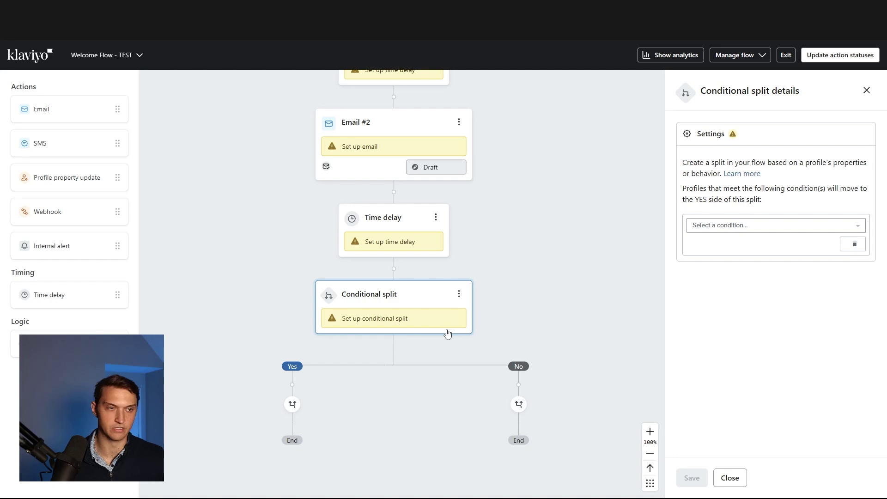
{"action": "left_click_drag", "start_coordinate": [528, 271], "coordinate": [532, 204]}
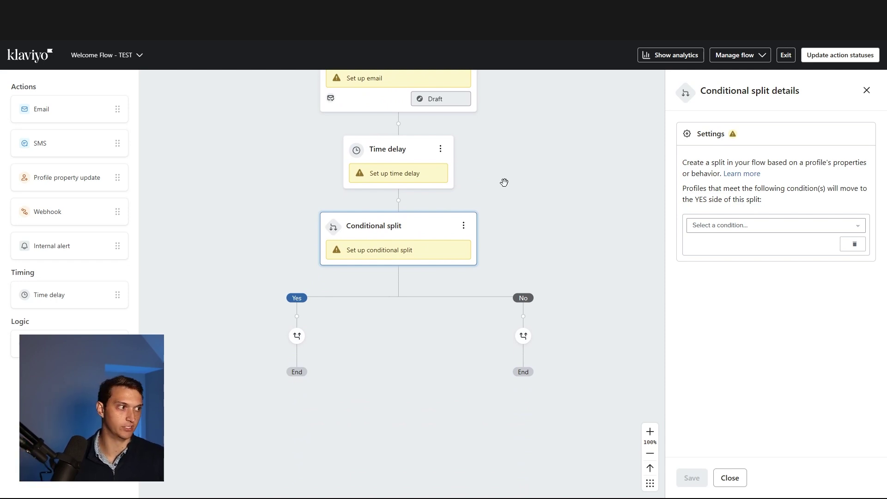
{"action": "scroll", "coordinate": [545, 167], "scroll_direction": "up", "scroll_amount": 3}
{"action": "left_click", "coordinate": [458, 173]}
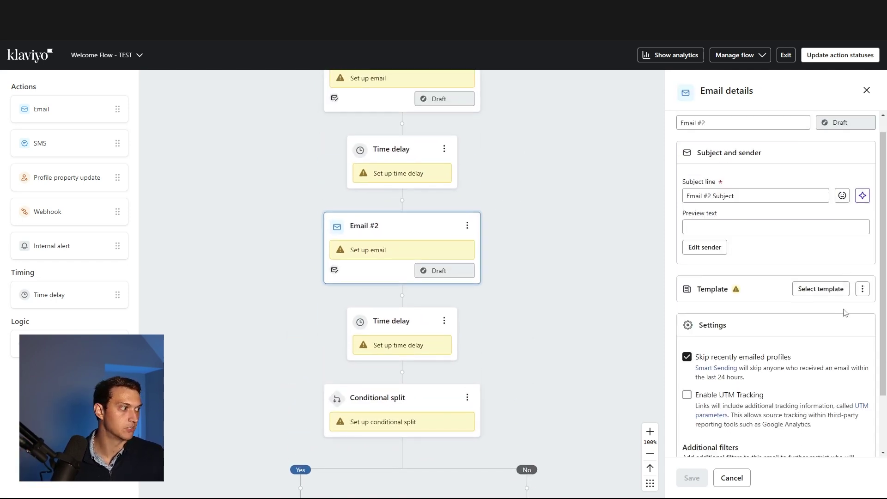
{"action": "scroll", "coordinate": [790, 254], "scroll_direction": "down", "scroll_amount": 3}
Start Email #2 from a blank design after previewing the Sale - Summer template, and drop in a text block
{"action": "left_click", "coordinate": [826, 223]}
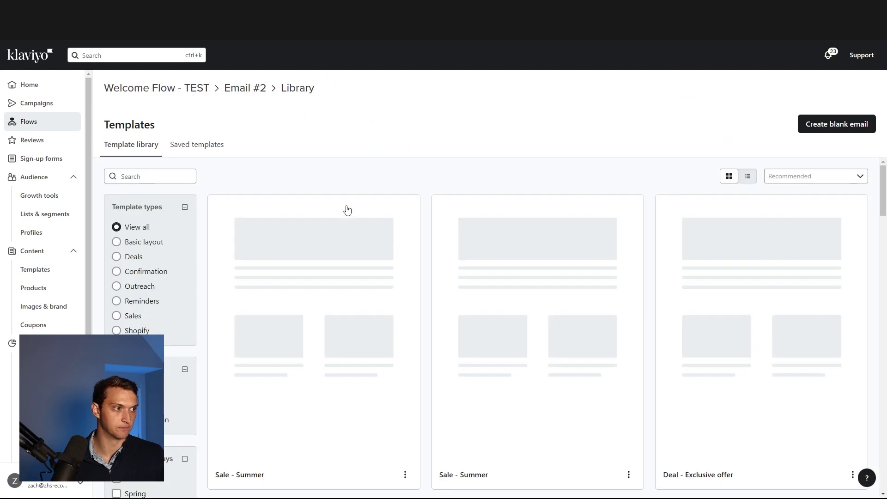
{"action": "left_click", "coordinate": [350, 250]}
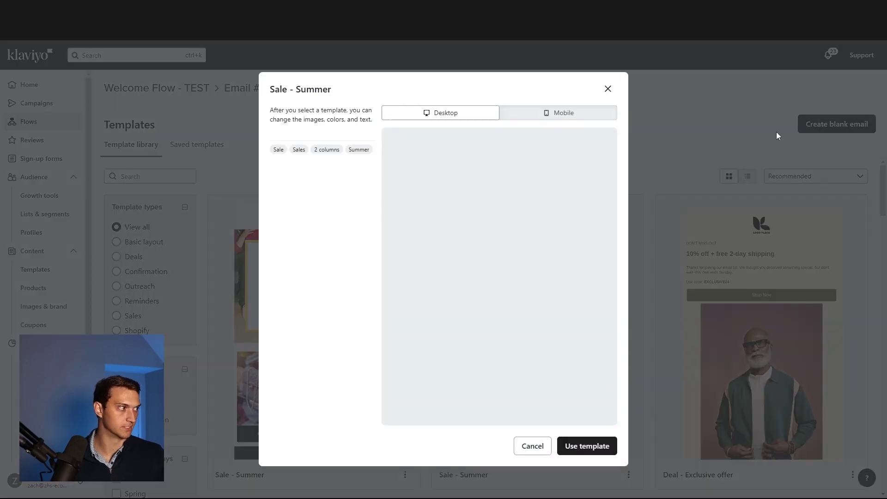
{"action": "left_click", "coordinate": [608, 89]}
{"action": "left_click", "coordinate": [827, 124]}
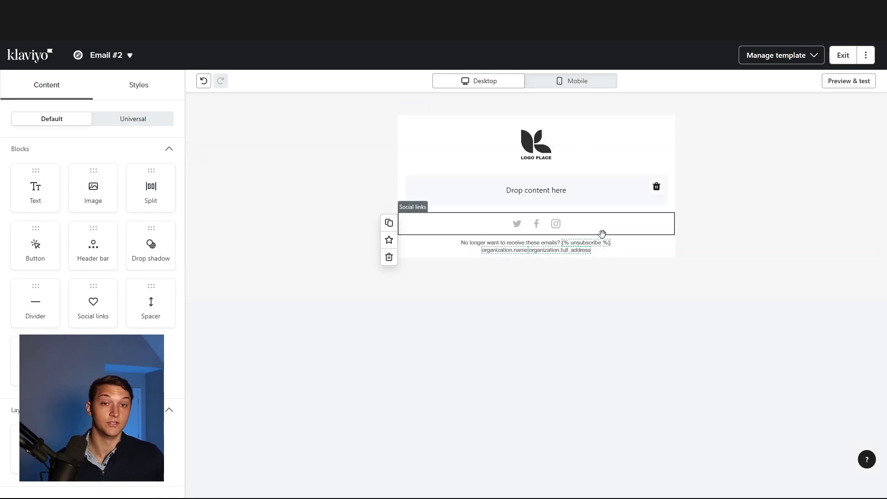
{"action": "left_click_drag", "start_coordinate": [35, 187], "coordinate": [577, 191]}
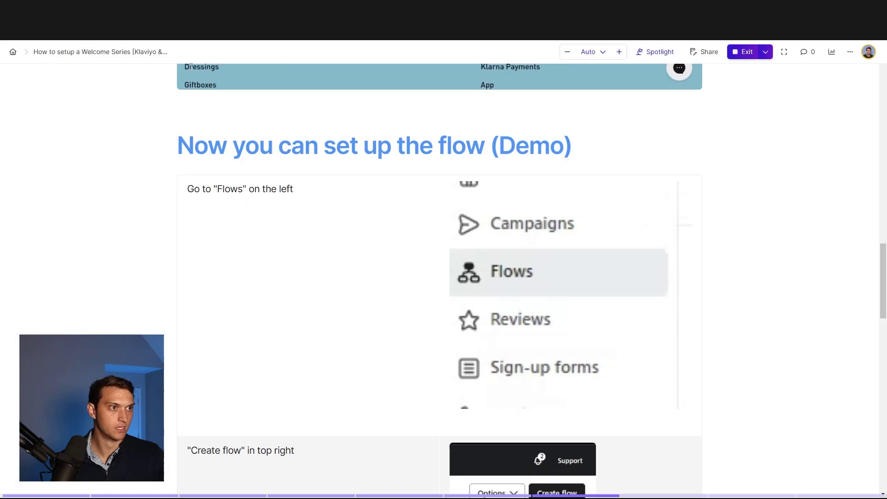
Scroll past the Demo setup steps to the 'Content to put in your Welcome Flow' slides
{"action": "scroll", "coordinate": [186, 190], "scroll_direction": "down", "scroll_amount": 4}
{"action": "scroll", "coordinate": [120, 177], "scroll_direction": "down", "scroll_amount": 8}
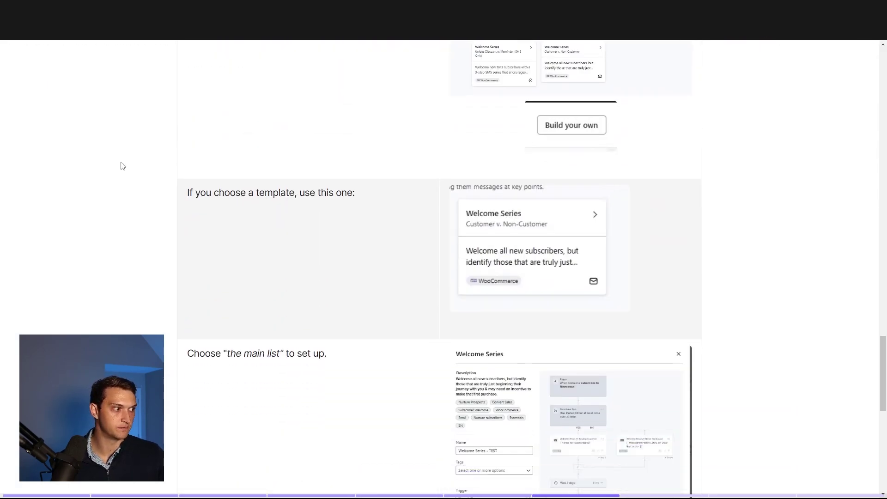
{"action": "scroll", "coordinate": [123, 166], "scroll_direction": "down", "scroll_amount": 6}
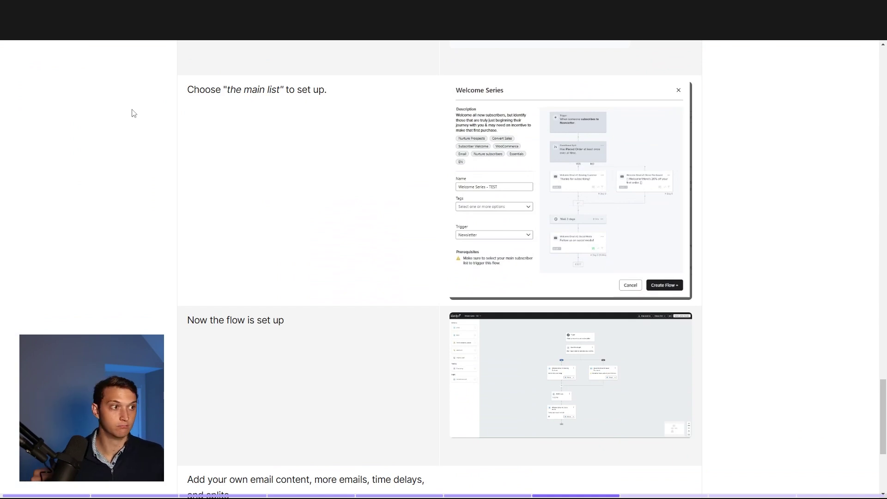
{"action": "scroll", "coordinate": [125, 132], "scroll_direction": "down", "scroll_amount": 4}
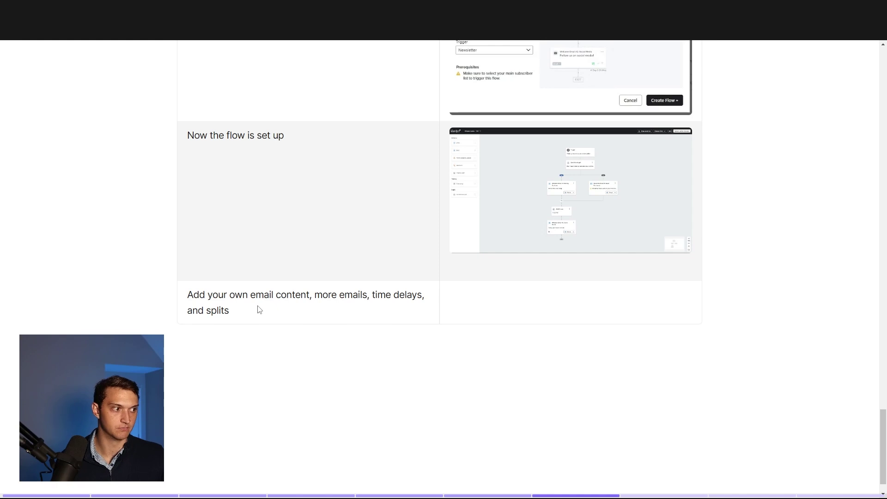
{"action": "scroll", "coordinate": [133, 230], "scroll_direction": "down", "scroll_amount": 1}
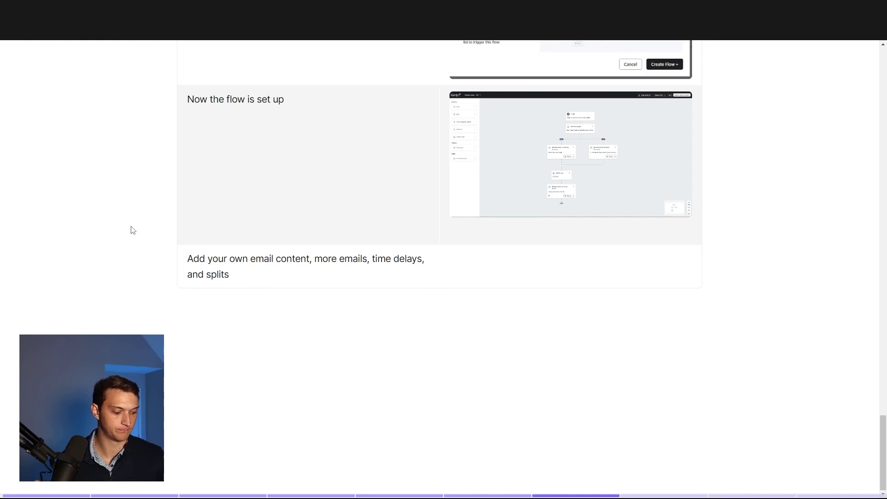
{"action": "scroll", "coordinate": [132, 230], "scroll_direction": "down", "scroll_amount": 1}
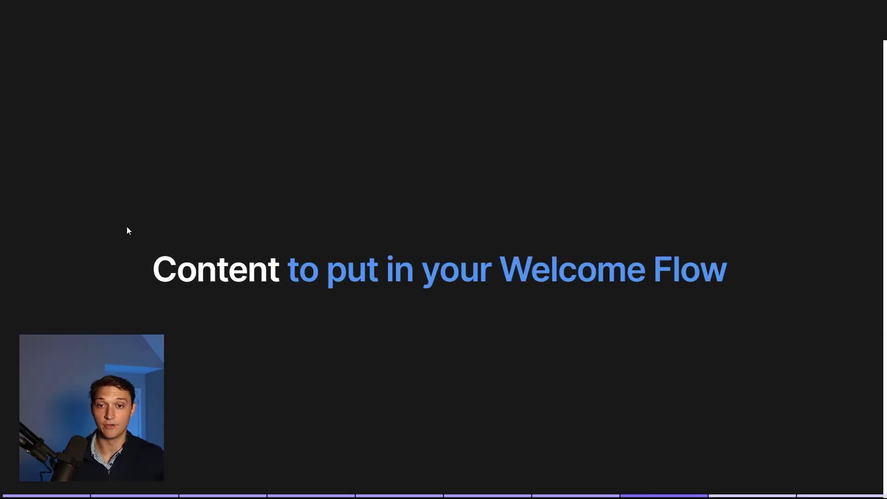
{"action": "scroll", "coordinate": [127, 230], "scroll_direction": "down", "scroll_amount": 1}
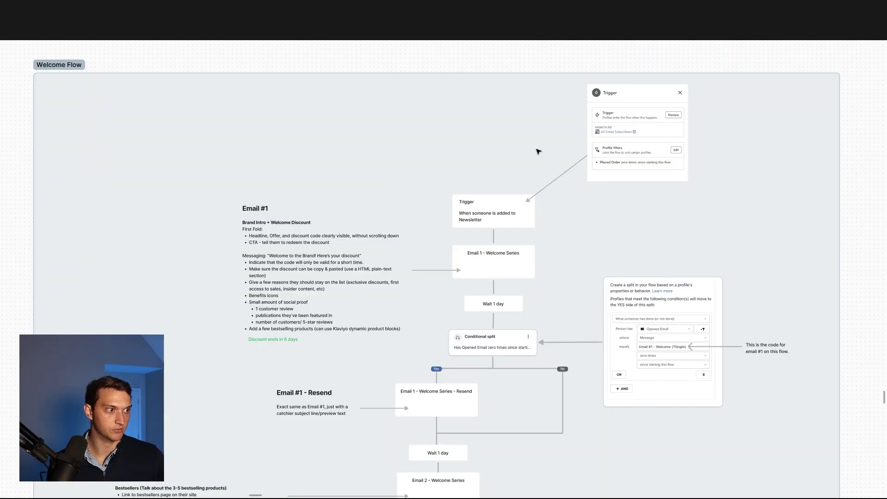
Bring the Welcome Flow's Trigger and Email 1 - Welcome Series nodes close and select each to inspect
{"action": "left_click_drag", "start_coordinate": [745, 139], "coordinate": [737, 147]}
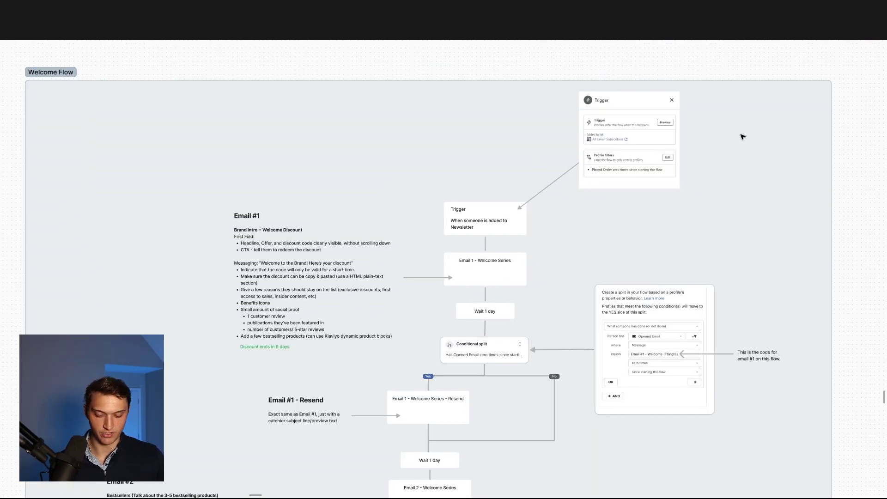
{"action": "scroll", "coordinate": [660, 131], "scroll_direction": "up", "scroll_amount": 5}
{"action": "scroll", "coordinate": [649, 122], "scroll_direction": "up", "scroll_amount": 3}
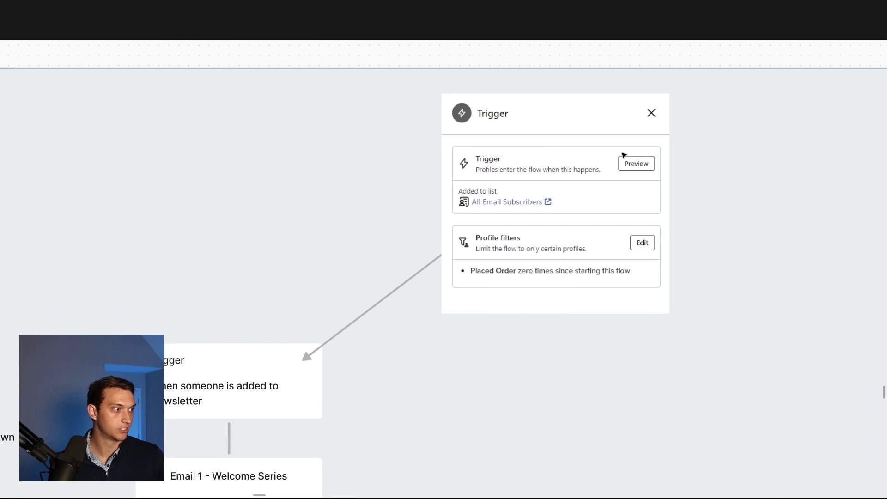
{"action": "scroll", "coordinate": [597, 299], "scroll_direction": "down", "scroll_amount": 4}
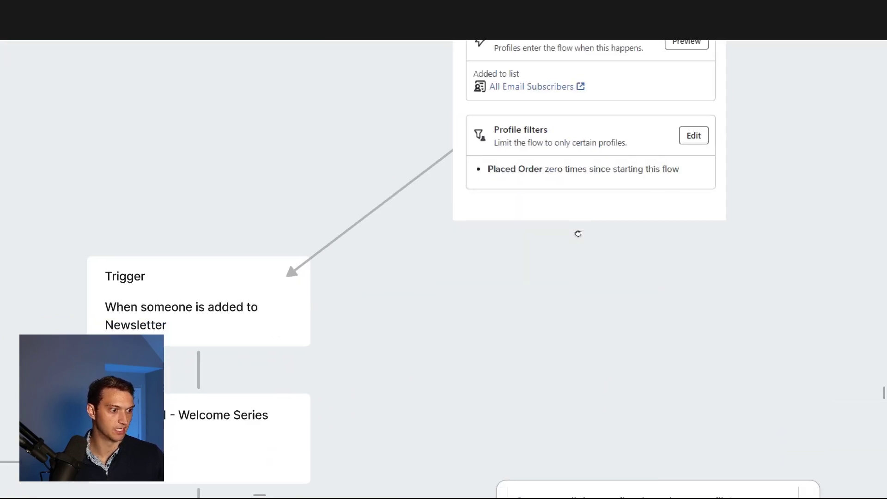
{"action": "left_click", "coordinate": [301, 276]}
{"action": "scroll", "coordinate": [576, 202], "scroll_direction": "down", "scroll_amount": 4}
{"action": "left_click", "coordinate": [324, 179]}
{"action": "scroll", "coordinate": [519, 157], "scroll_direction": "down", "scroll_amount": 2}
{"action": "scroll", "coordinate": [604, 151], "scroll_direction": "left", "scroll_amount": 3}
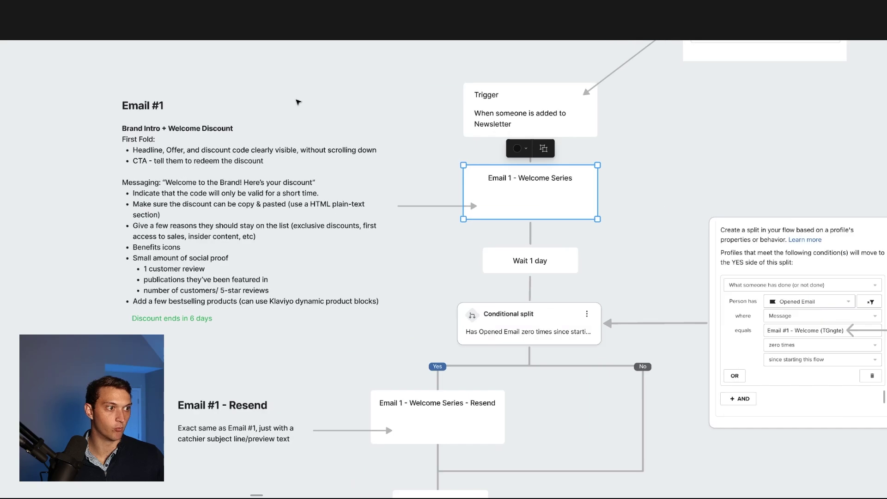
{"action": "scroll", "coordinate": [298, 104], "scroll_direction": "up", "scroll_amount": 3}
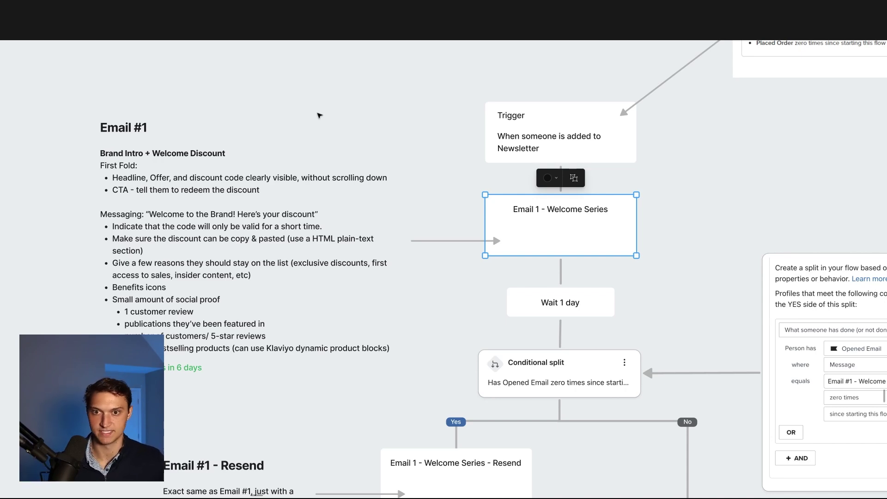
{"action": "triple_click", "coordinate": [146, 291]}
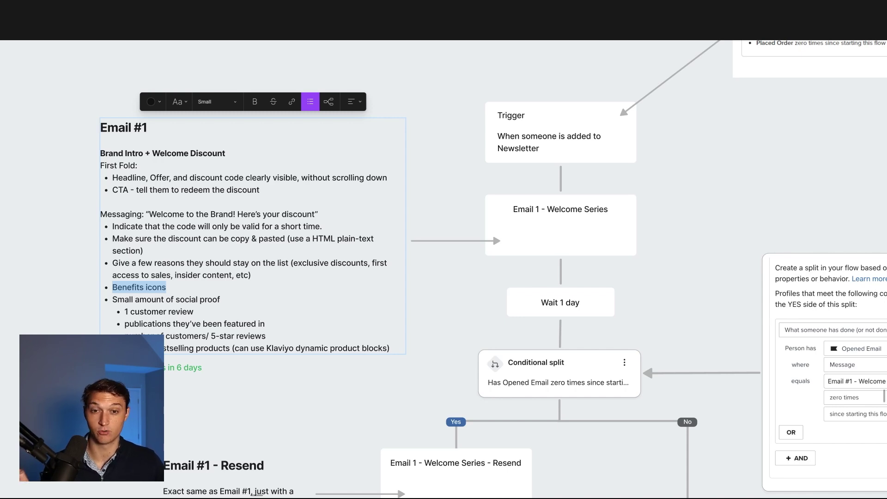
{"action": "left_click_drag", "start_coordinate": [273, 397], "coordinate": [303, 314]}
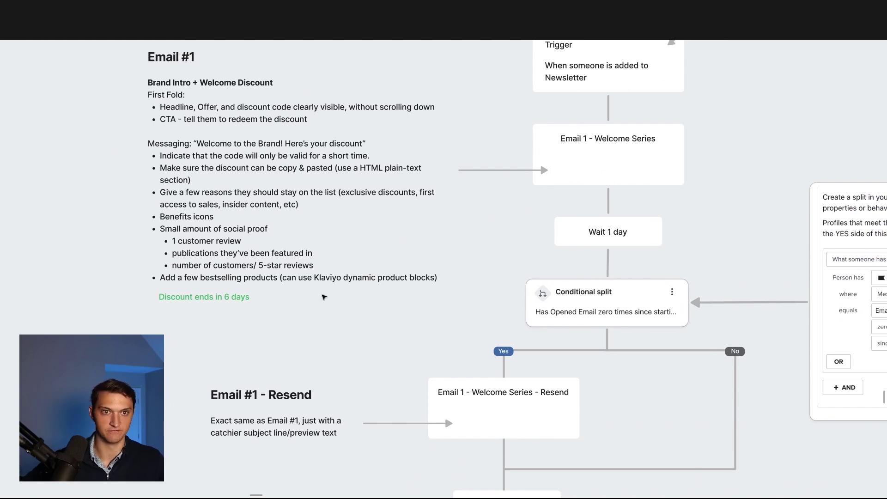
{"action": "scroll", "coordinate": [561, 191], "scroll_direction": "right", "scroll_amount": 5}
{"action": "scroll", "coordinate": [561, 192], "scroll_direction": "up", "scroll_amount": 1}
{"action": "scroll", "coordinate": [507, 270], "scroll_direction": "down", "scroll_amount": 5}
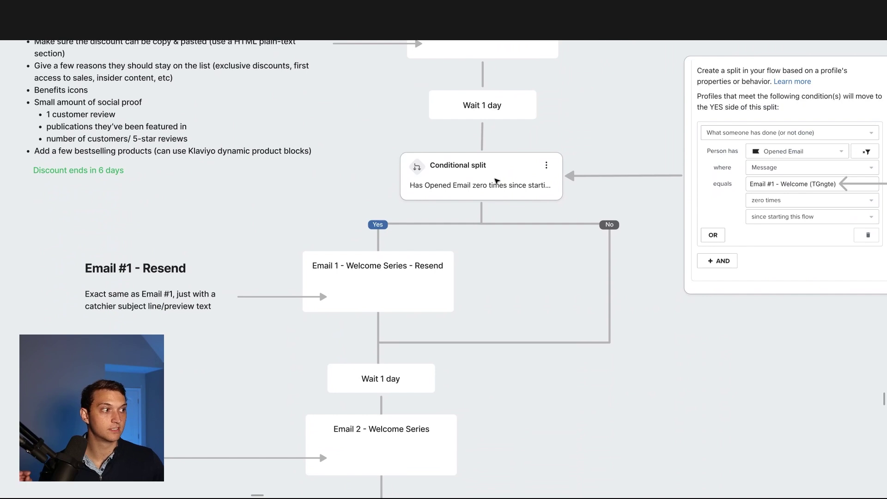
{"action": "scroll", "coordinate": [341, 213], "scroll_direction": "right", "scroll_amount": 12}
{"action": "scroll", "coordinate": [341, 212], "scroll_direction": "up", "scroll_amount": 2}
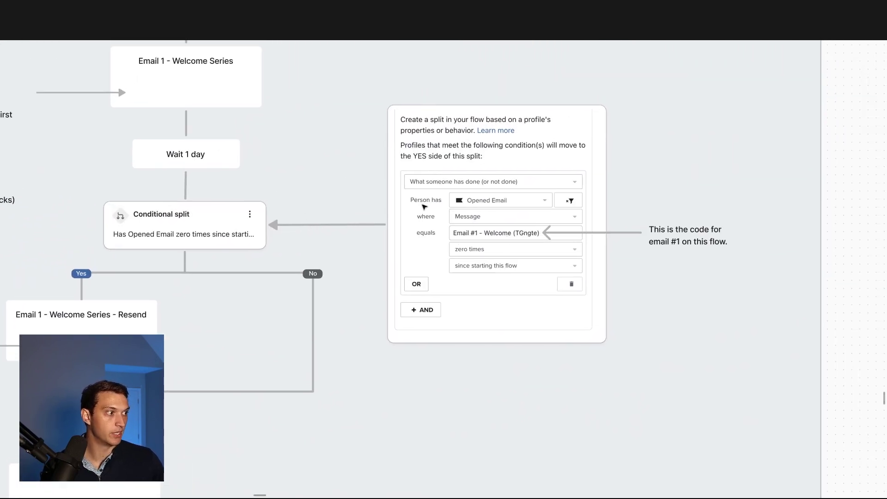
{"action": "scroll", "coordinate": [383, 191], "scroll_direction": "left", "scroll_amount": 3}
{"action": "scroll", "coordinate": [384, 191], "scroll_direction": "up", "scroll_amount": 1}
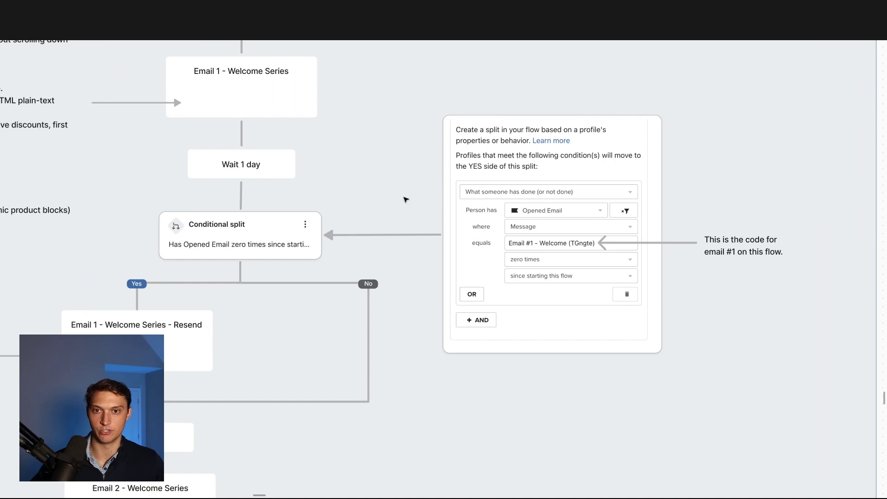
{"action": "scroll", "coordinate": [428, 217], "scroll_direction": "left", "scroll_amount": 6}
{"action": "scroll", "coordinate": [428, 218], "scroll_direction": "up", "scroll_amount": 2}
{"action": "scroll", "coordinate": [535, 196], "scroll_direction": "down", "scroll_amount": 4}
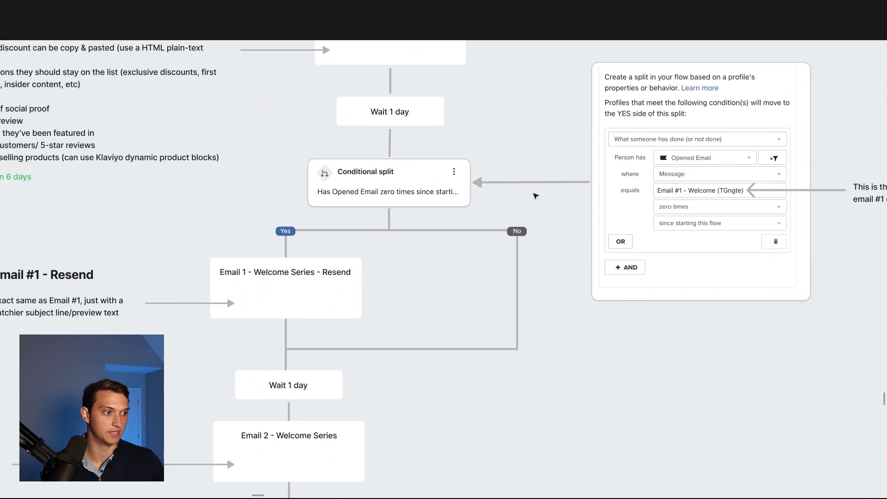
{"action": "scroll", "coordinate": [259, 270], "scroll_direction": "left", "scroll_amount": 4}
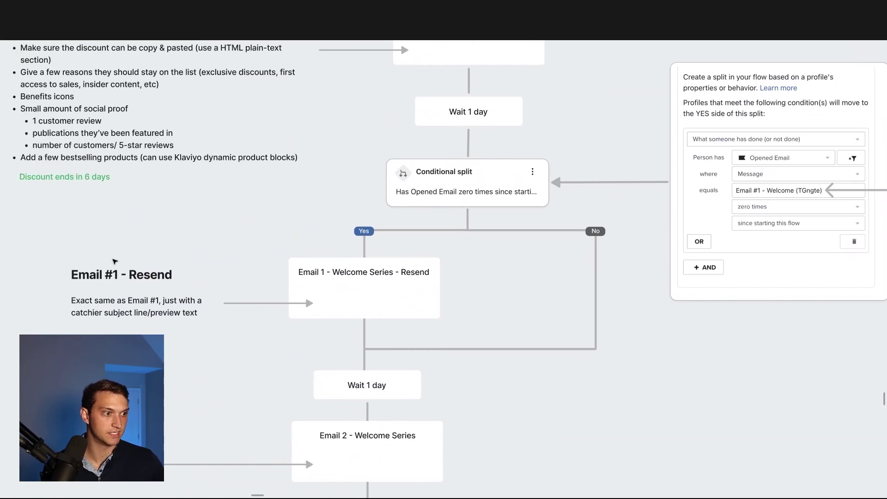
{"action": "scroll", "coordinate": [460, 187], "scroll_direction": "up", "scroll_amount": 5}
{"action": "scroll", "coordinate": [432, 266], "scroll_direction": "right", "scroll_amount": 8}
{"action": "scroll", "coordinate": [432, 266], "scroll_direction": "down", "scroll_amount": 3}
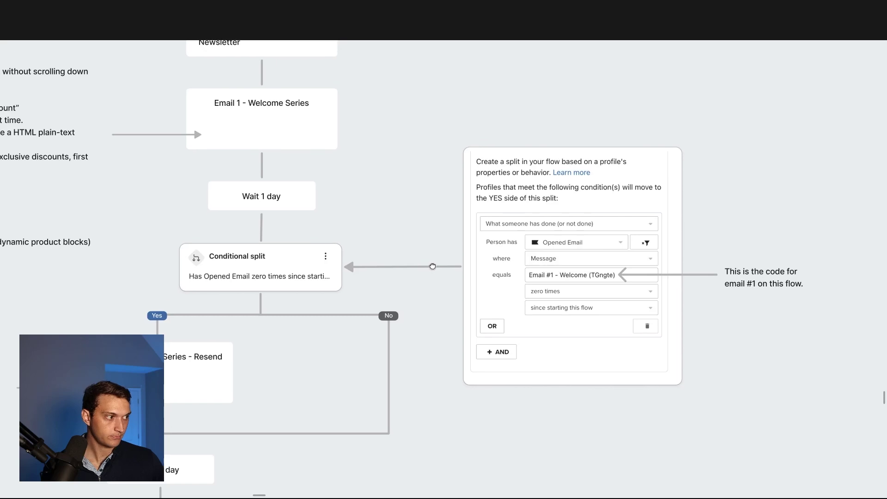
{"action": "scroll", "coordinate": [464, 374], "scroll_direction": "down", "scroll_amount": 2}
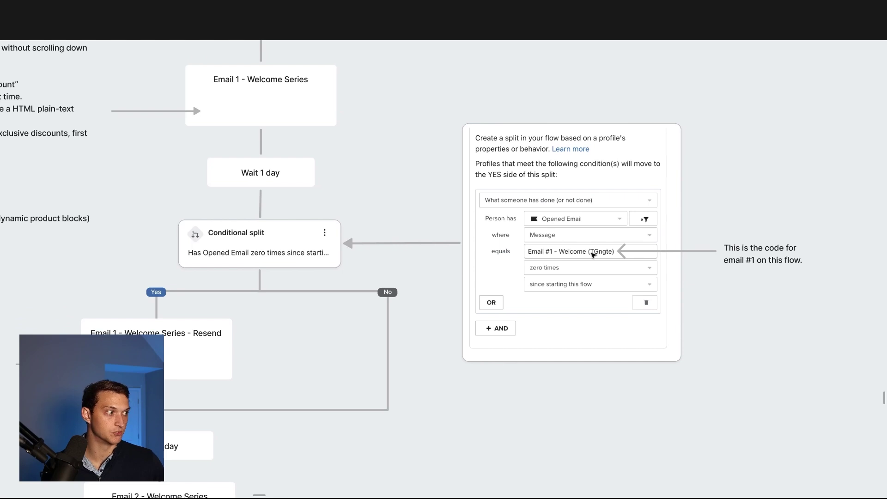
{"action": "left_click", "coordinate": [754, 246]}
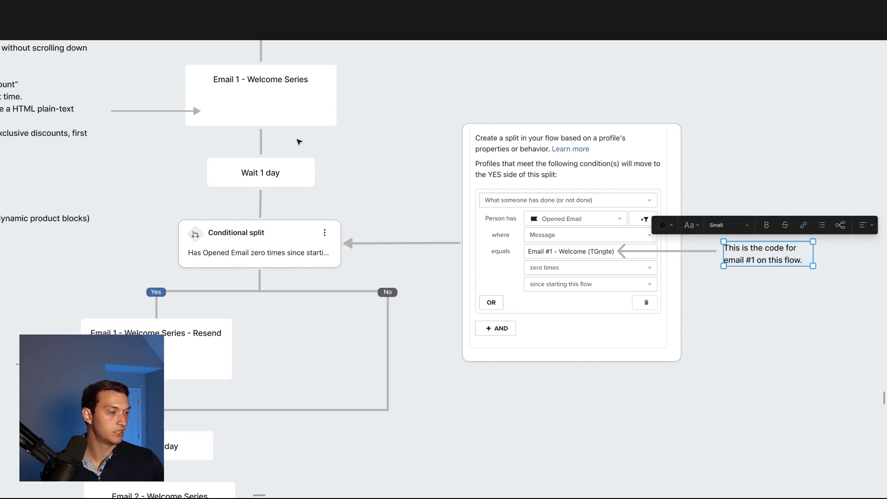
{"action": "scroll", "coordinate": [369, 236], "scroll_direction": "up", "scroll_amount": 3}
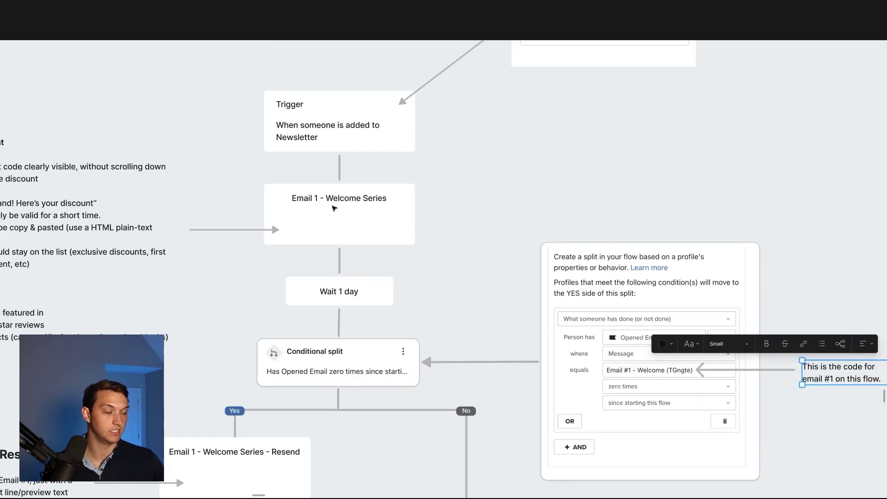
{"action": "scroll", "coordinate": [462, 208], "scroll_direction": "down", "scroll_amount": 3}
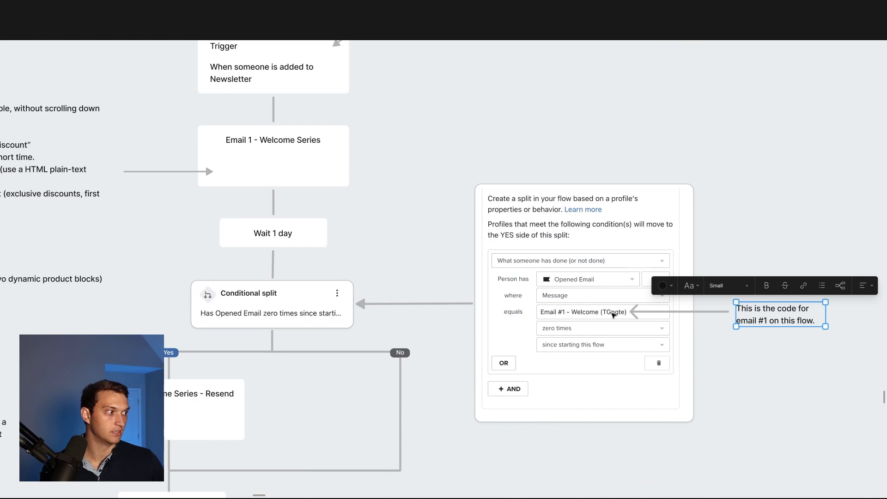
{"action": "left_click", "coordinate": [272, 143]}
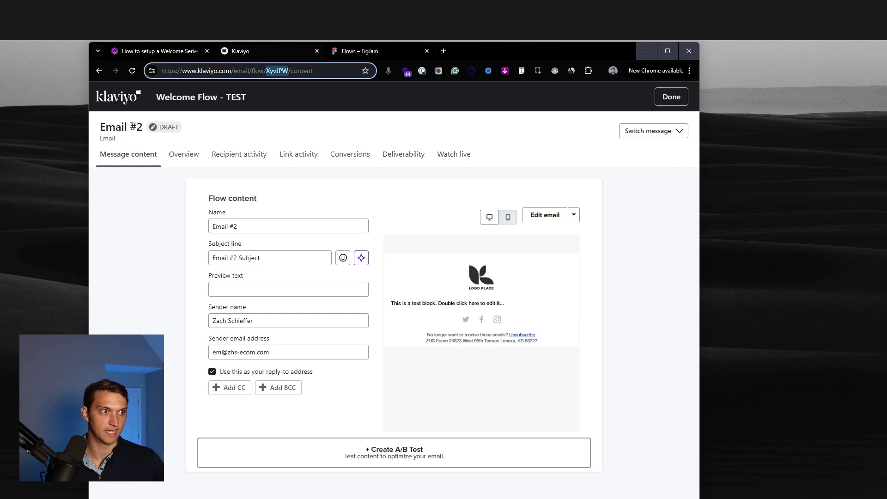
Make Chrome full-screen with F11 while showing Email #2's message content
{"action": "key", "text": "F11"}
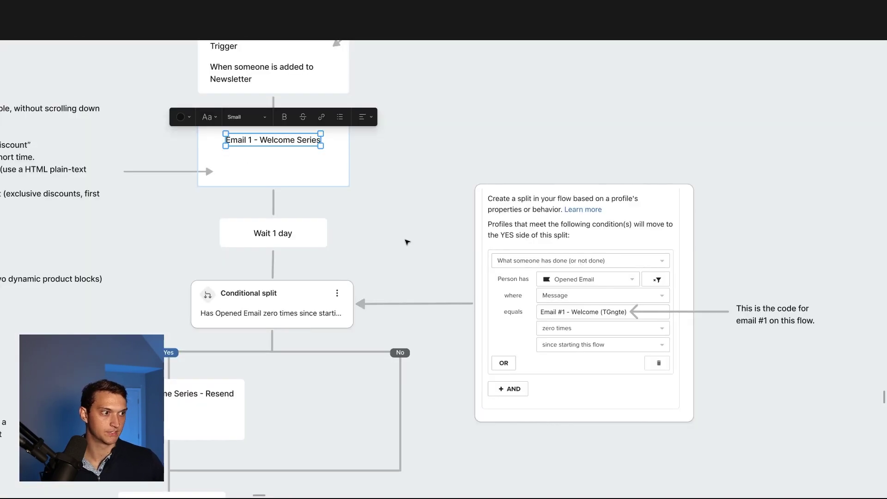
Move the FigJam view to the Email 1 - Welcome Series step and select it
{"action": "scroll", "coordinate": [405, 241], "scroll_direction": "down", "scroll_amount": 3}
{"action": "scroll", "coordinate": [485, 241], "scroll_direction": "left", "scroll_amount": 2}
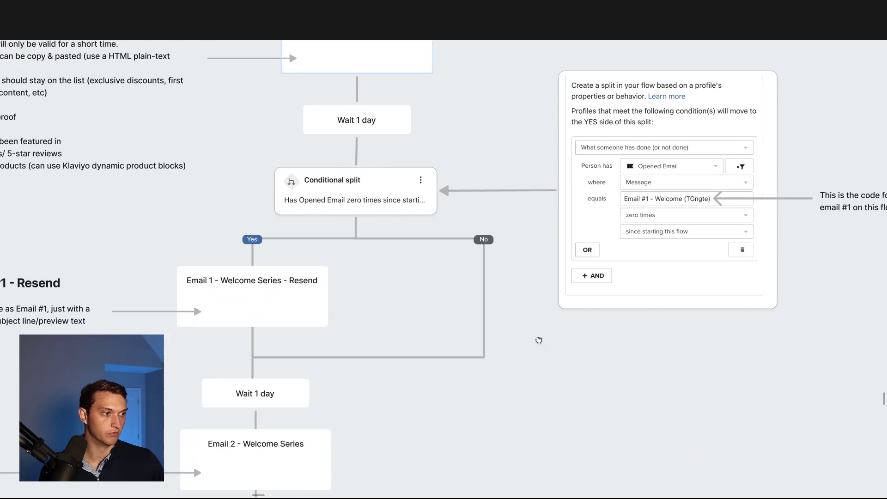
{"action": "scroll", "coordinate": [470, 363], "scroll_direction": "down", "scroll_amount": 2}
{"action": "scroll", "coordinate": [470, 363], "scroll_direction": "left", "scroll_amount": 4}
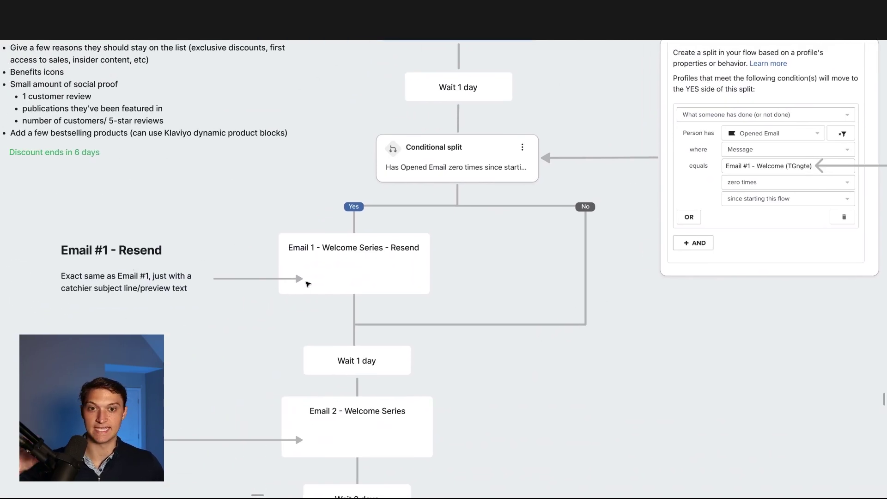
{"action": "scroll", "coordinate": [304, 287], "scroll_direction": "up", "scroll_amount": 5}
{"action": "left_click", "coordinate": [436, 176]}
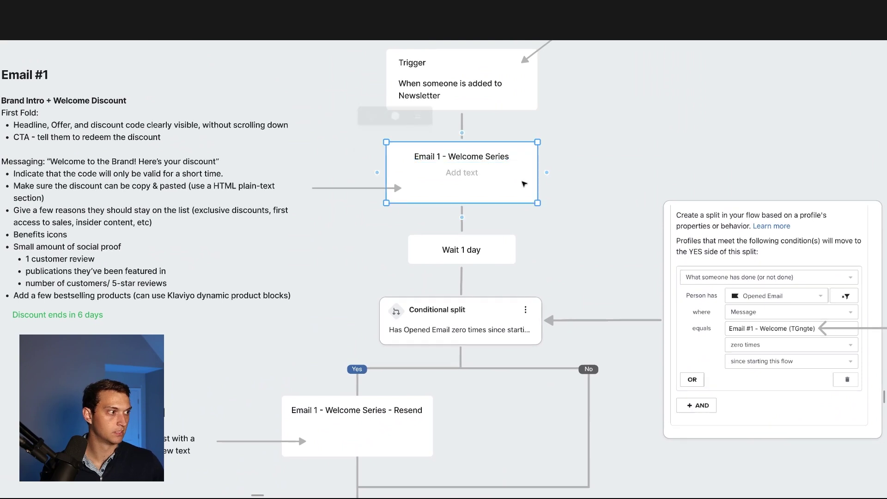
Scroll down to Email #2, selecting the 'Discount ends in 4 days' note and the Email #2 notes block
{"action": "scroll", "coordinate": [376, 303], "scroll_direction": "down", "scroll_amount": 5}
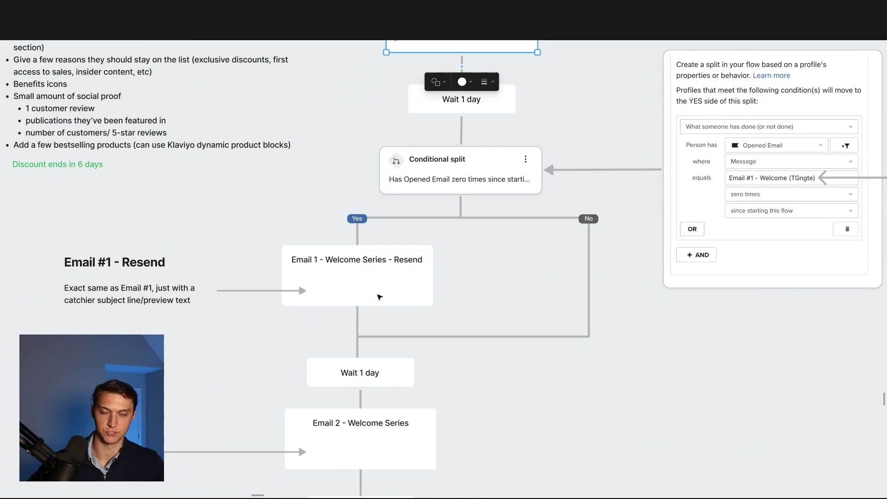
{"action": "scroll", "coordinate": [539, 336], "scroll_direction": "down", "scroll_amount": 5}
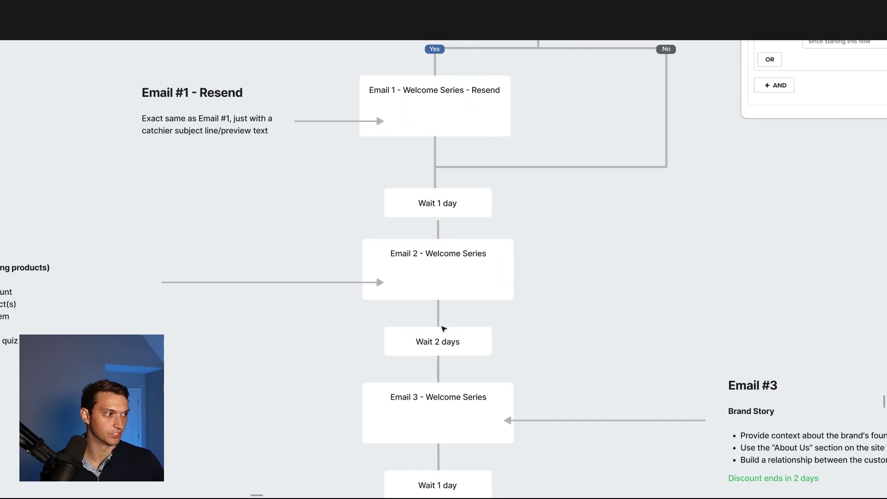
{"action": "scroll", "coordinate": [443, 329], "scroll_direction": "left", "scroll_amount": 5}
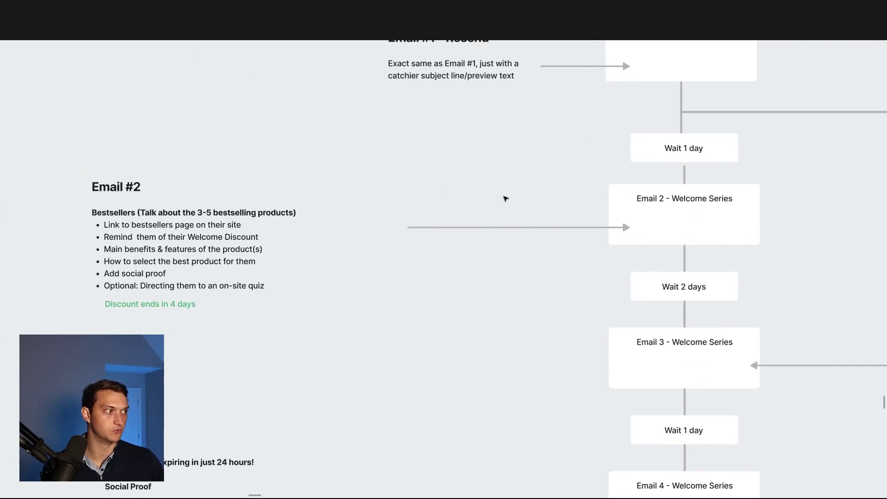
{"action": "scroll", "coordinate": [493, 192], "scroll_direction": "down", "scroll_amount": 1}
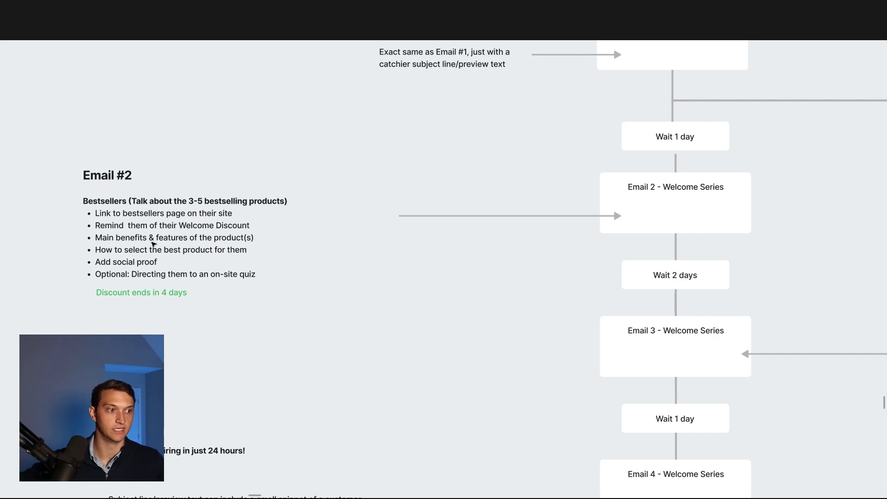
{"action": "left_click", "coordinate": [141, 298]}
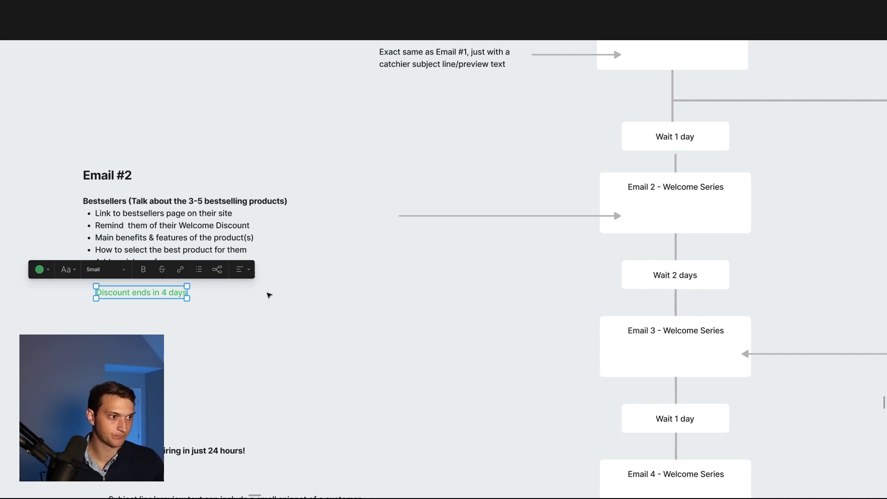
{"action": "left_click", "coordinate": [237, 238]}
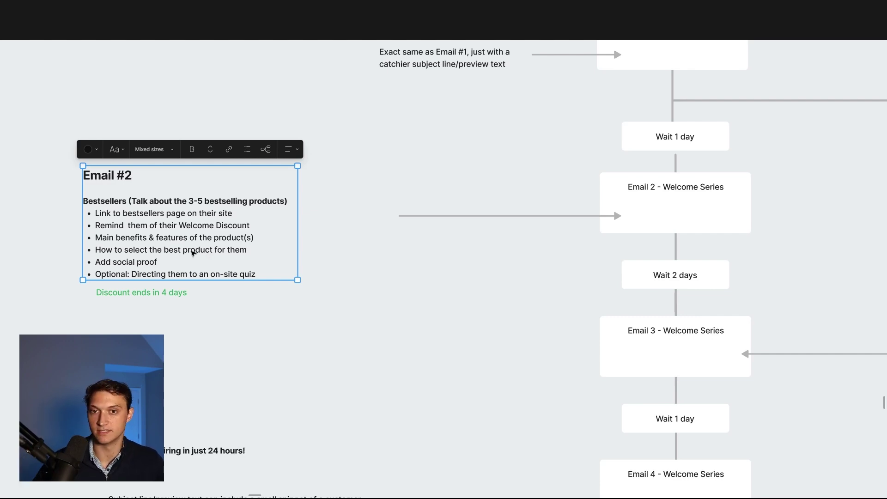
Drag the canvas past the Email #3 notes until the Email #4 'Last Chance' notes are fully visible
{"action": "left_click_drag", "start_coordinate": [396, 337], "coordinate": [60, 301]}
{"action": "left_click_drag", "start_coordinate": [539, 235], "coordinate": [492, 130]}
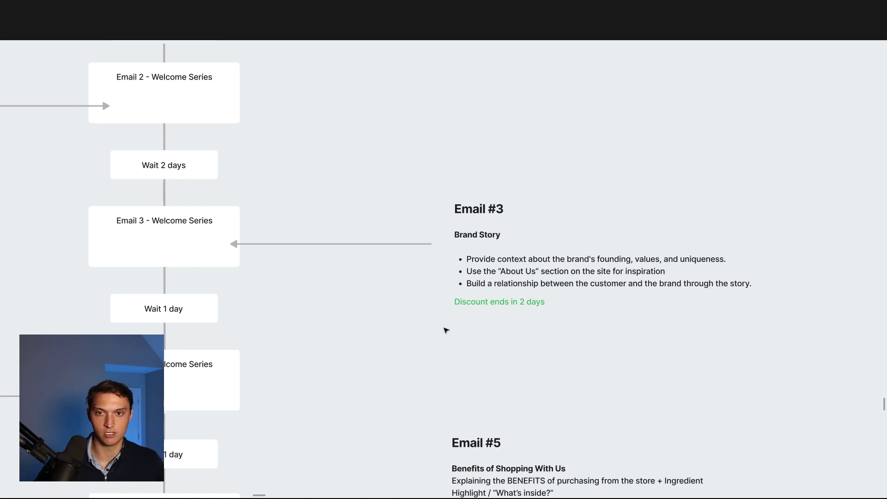
{"action": "left_click_drag", "start_coordinate": [307, 369], "coordinate": [714, 222]}
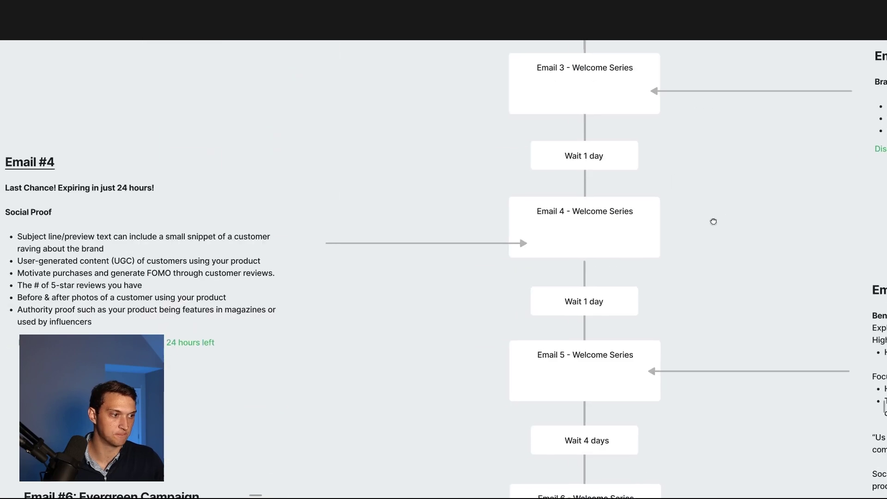
{"action": "left_click_drag", "start_coordinate": [338, 164], "coordinate": [421, 123]}
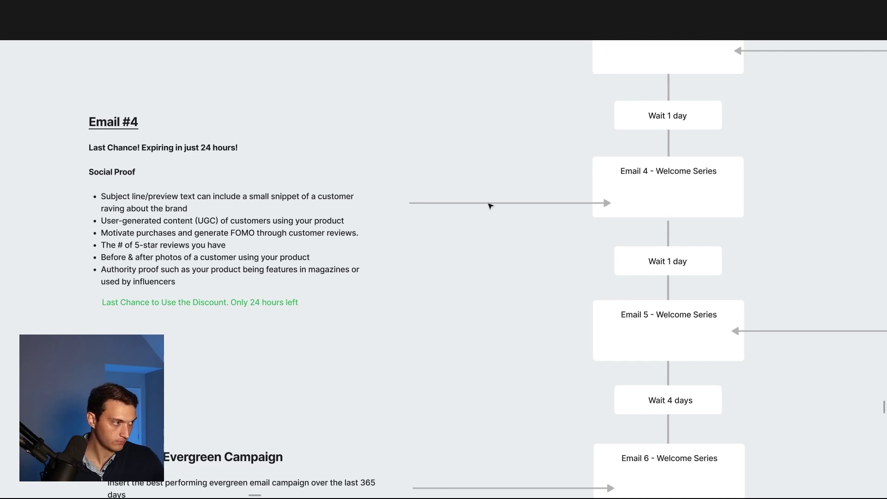
Pan through Email #5 and Emails 6–8, then settle on the Email #6 Evergreen Campaign notes
{"action": "left_click_drag", "start_coordinate": [743, 233], "coordinate": [325, 174]}
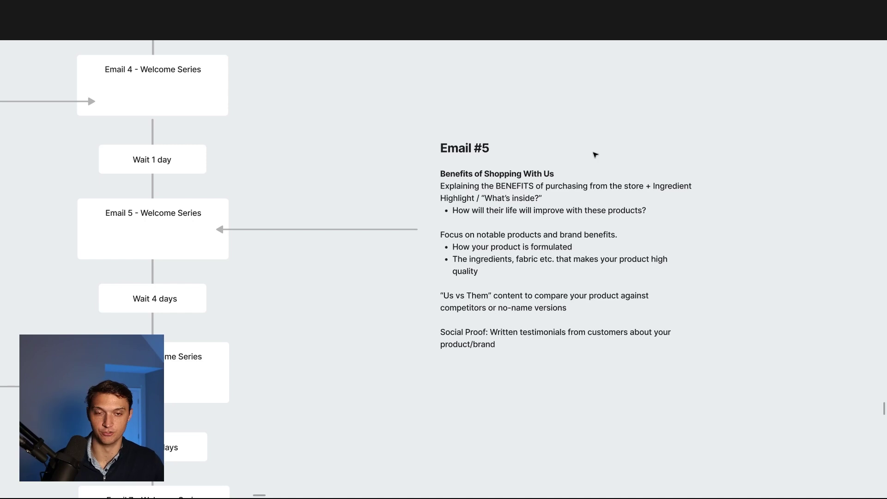
{"action": "left_click_drag", "start_coordinate": [312, 372], "coordinate": [489, 264]}
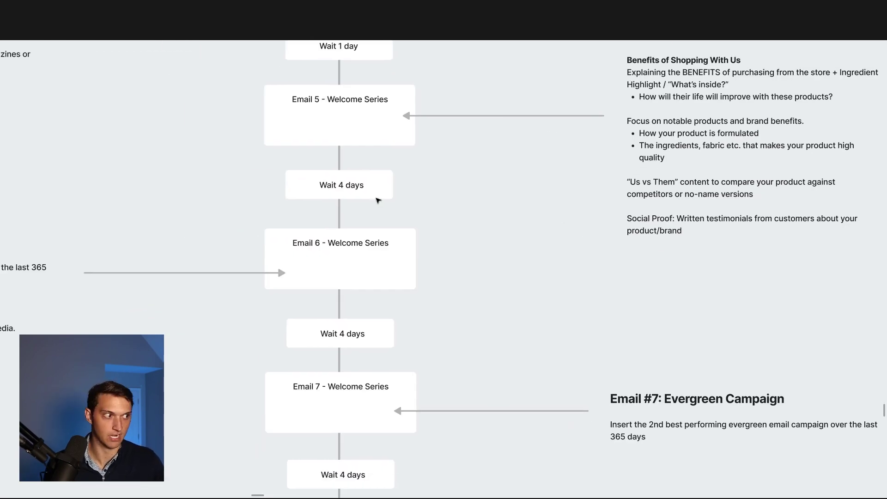
{"action": "left_click_drag", "start_coordinate": [475, 345], "coordinate": [494, 277]}
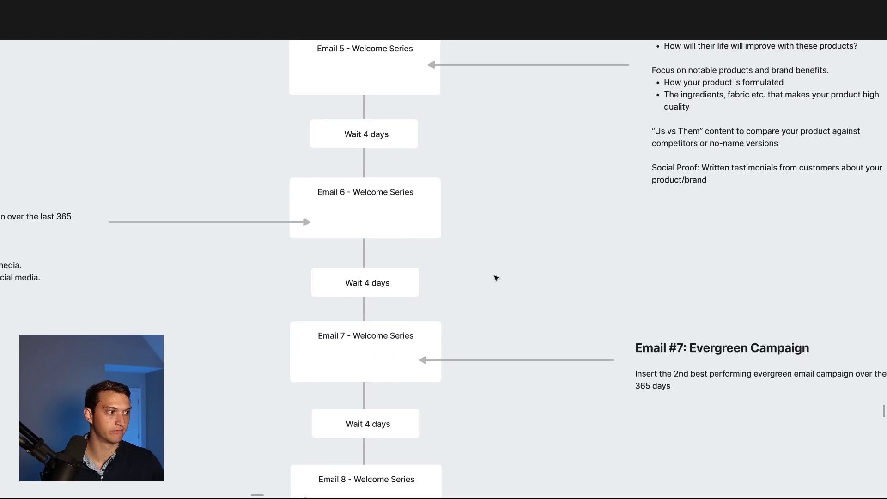
{"action": "left_click_drag", "start_coordinate": [456, 115], "coordinate": [501, 133]}
{"action": "scroll", "coordinate": [501, 132], "scroll_direction": "left", "scroll_amount": 7}
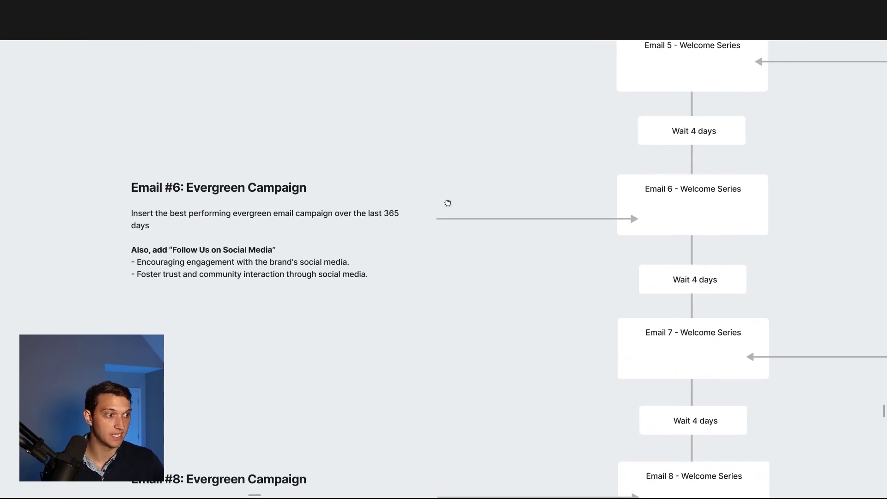
{"action": "left_click_drag", "start_coordinate": [475, 282], "coordinate": [437, 293]}
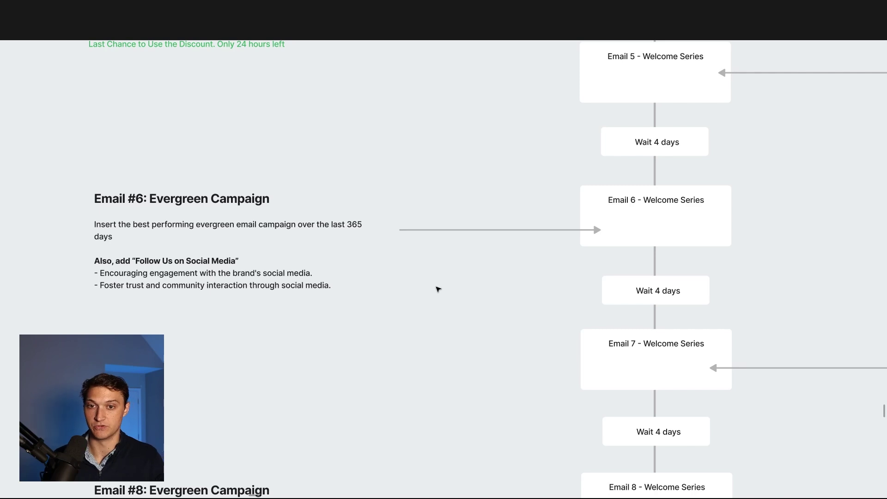
Pan to the Email #7 notes and select the notes block to review it
{"action": "left_click_drag", "start_coordinate": [519, 263], "coordinate": [275, 174]}
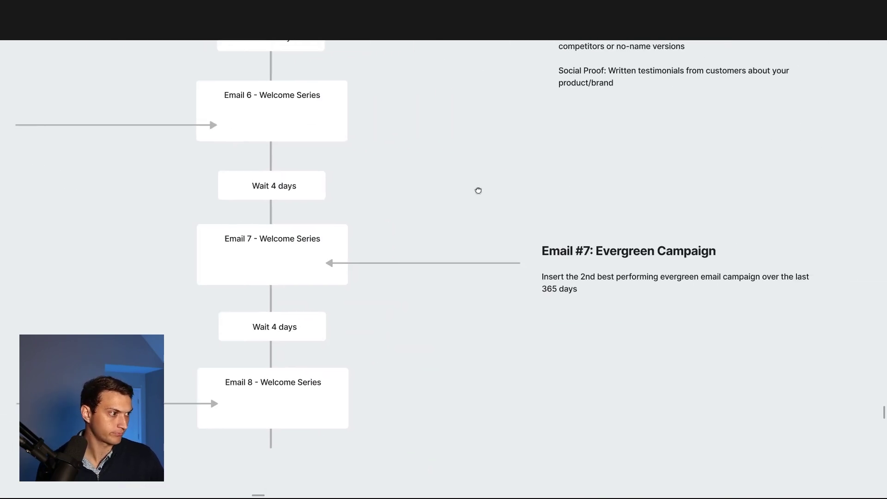
{"action": "left_click_drag", "start_coordinate": [476, 183], "coordinate": [476, 176]}
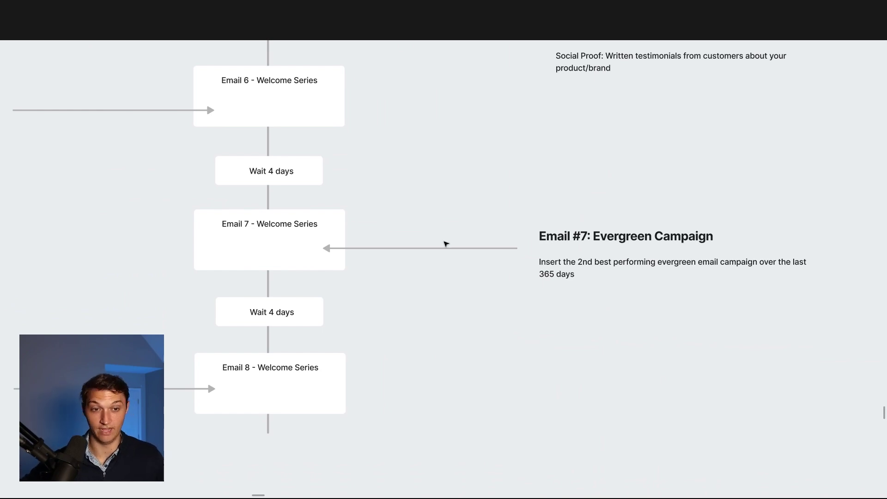
{"action": "left_click", "coordinate": [554, 237]}
{"action": "left_click", "coordinate": [550, 349]}
Zoom out and drag up to show the Welcome Flow title and trigger at the frame's top
{"action": "scroll", "coordinate": [444, 254], "scroll_direction": "down", "scroll_amount": 3}
{"action": "scroll", "coordinate": [443, 254], "scroll_direction": "left", "scroll_amount": 6}
{"action": "scroll", "coordinate": [427, 152], "scroll_direction": "up", "scroll_amount": 2}
{"action": "scroll", "coordinate": [427, 153], "scroll_direction": "left", "scroll_amount": 5}
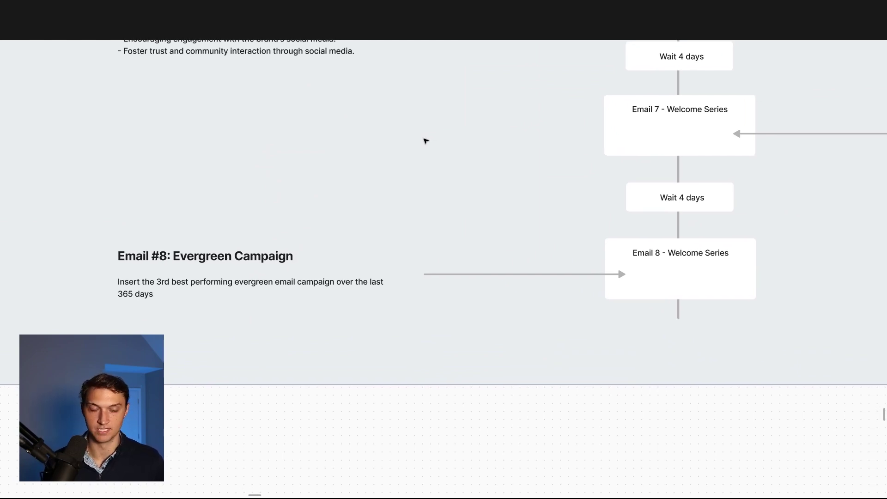
{"action": "scroll", "coordinate": [424, 137], "scroll_direction": "down", "scroll_amount": 5}
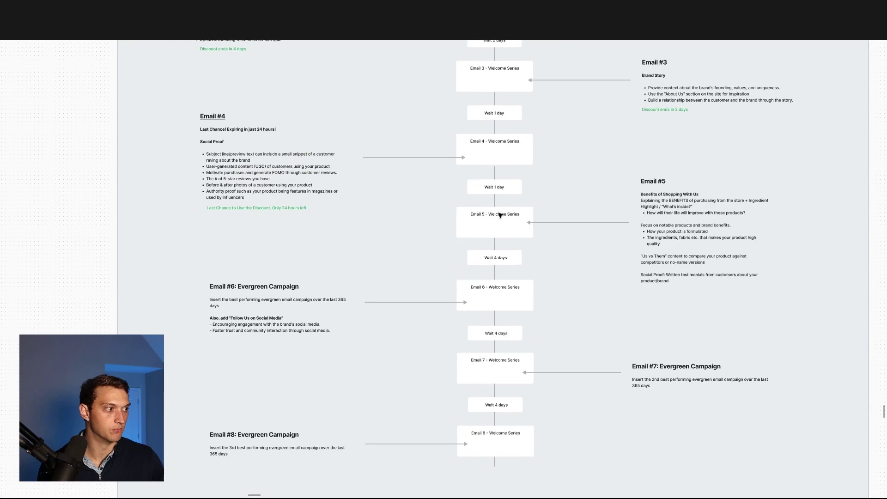
{"action": "scroll", "coordinate": [669, 194], "scroll_direction": "up", "scroll_amount": 8}
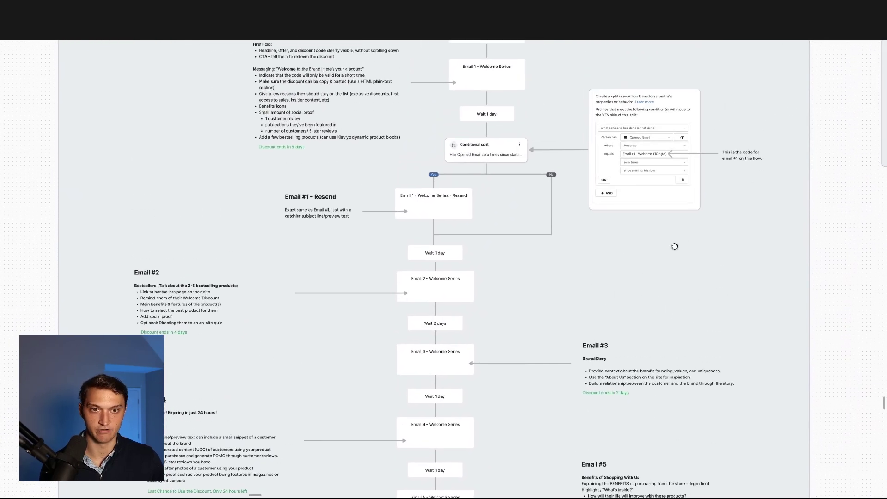
{"action": "left_click_drag", "start_coordinate": [688, 206], "coordinate": [682, 355]}
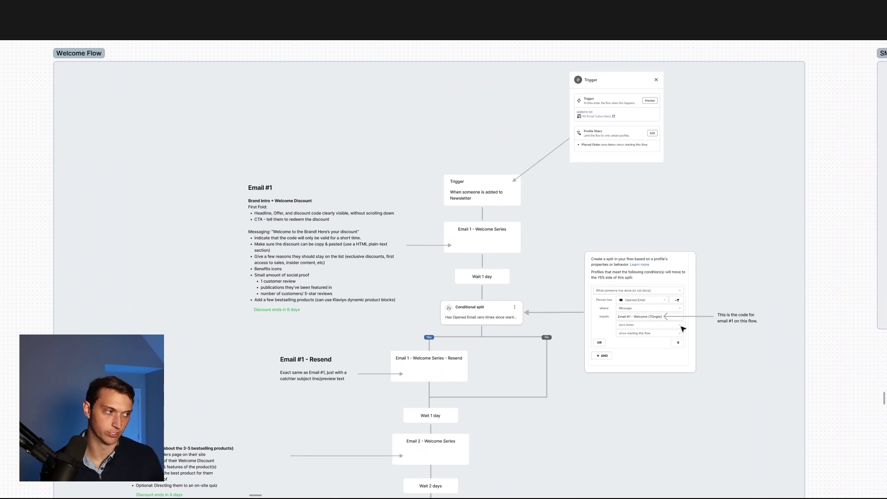
{"action": "scroll", "coordinate": [745, 270], "scroll_direction": "down", "scroll_amount": 3}
{"action": "left_click_drag", "start_coordinate": [736, 271], "coordinate": [737, 271]}
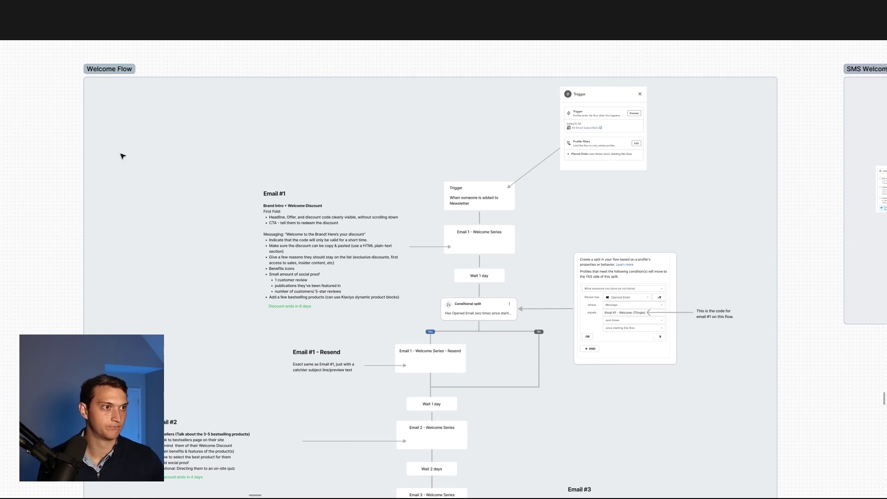
Move to the Figma Board link slide, then to the closing slide on two options for DTC ecommerce brands
{"action": "key", "text": "Left"}
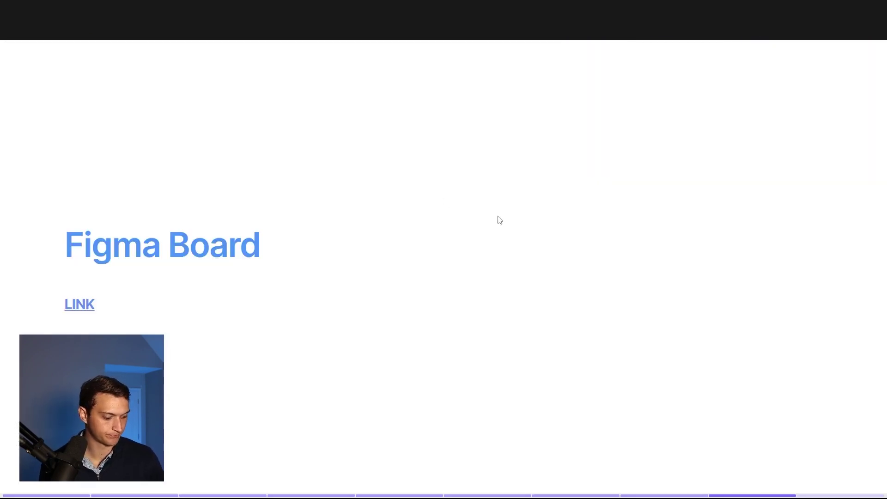
{"action": "key", "text": "Right"}
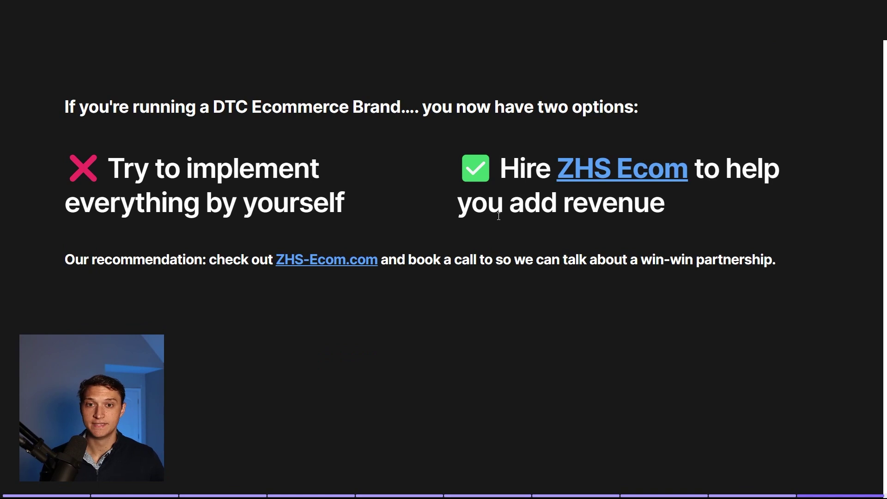